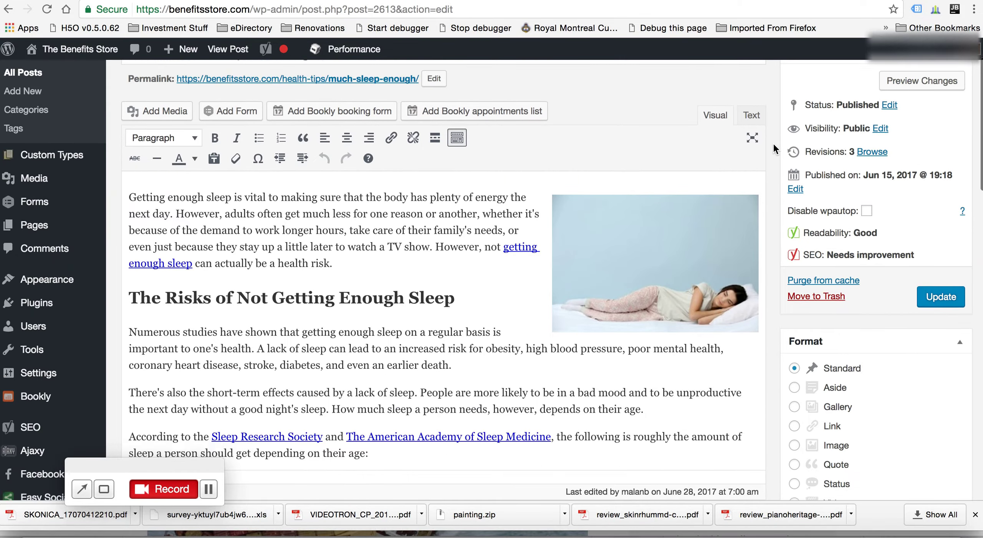
# Review the sleep article's text and its Yoast SEO snippet preview in the post editor
pyautogui.scroll(10, 773, 149)
pyautogui.scroll(-10, 774, 149)
pyautogui.scroll(-3, 773, 145)
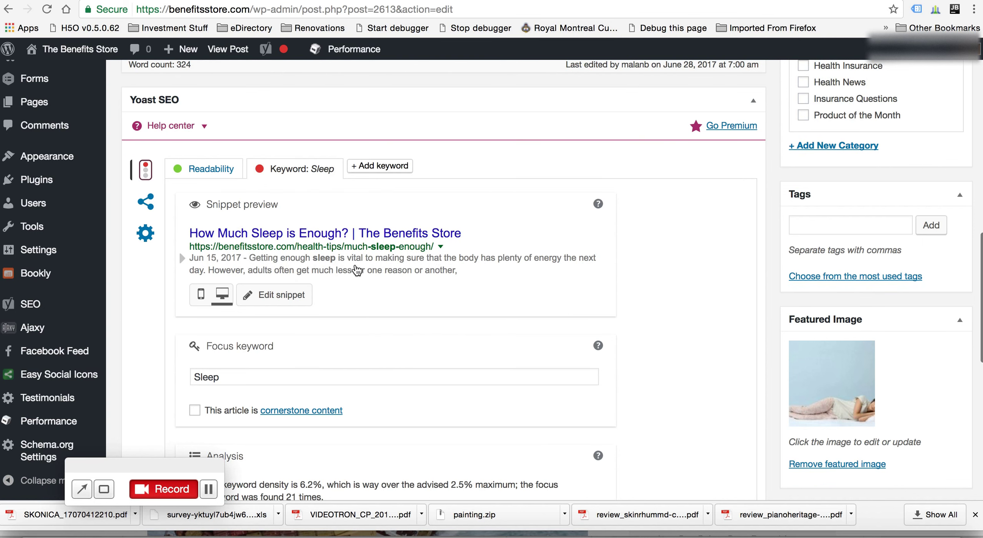
pyautogui.scroll(5, 497, 172)
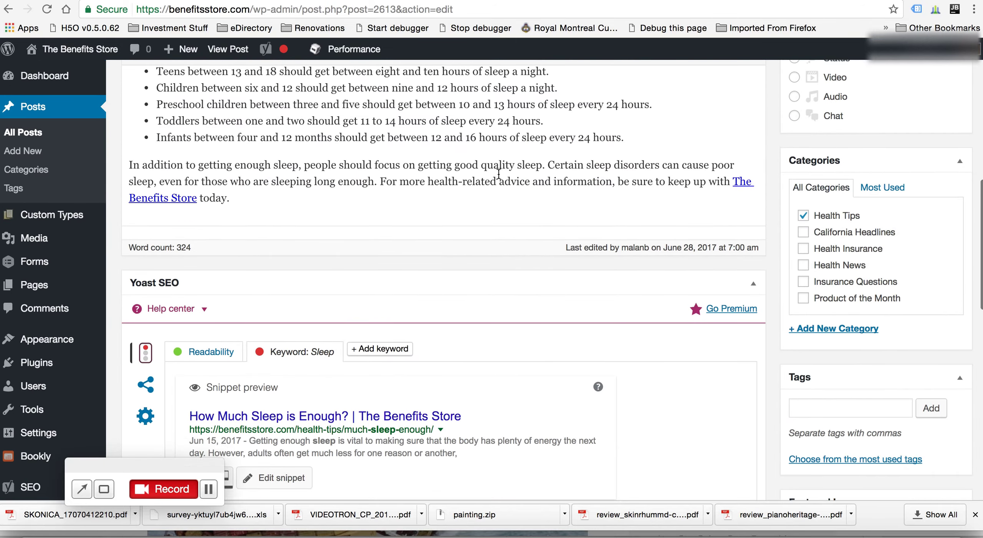
pyautogui.scroll(-4, 470, 147)
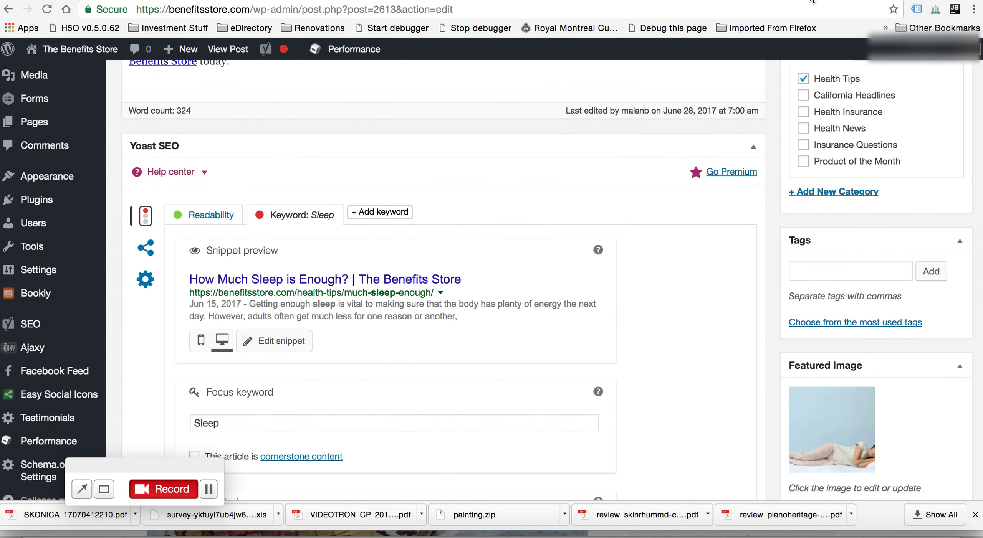
# Compare the description meta tags in the page sources of the sleep article and the home page, returning to the post editor
pyautogui.hotkey('ctrl', 'Tab')
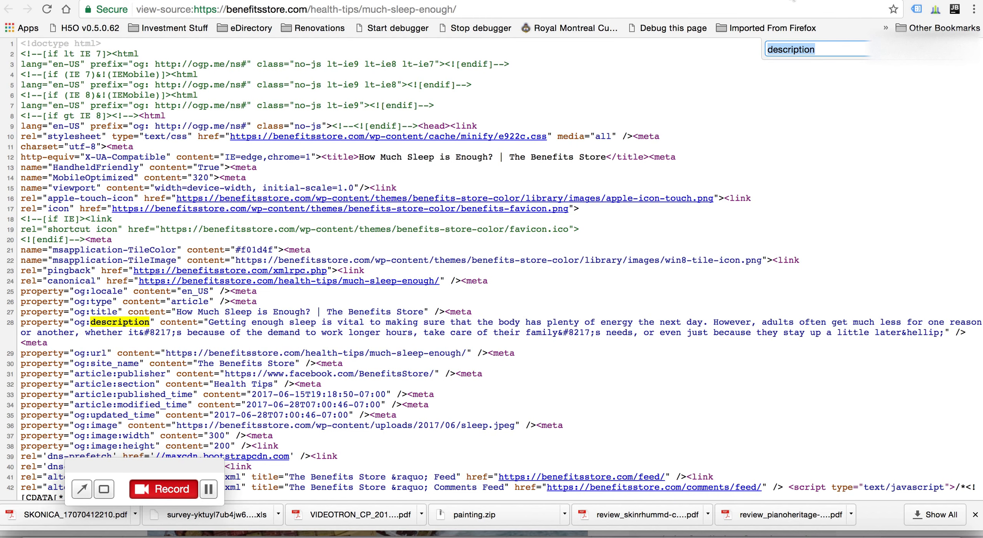
pyautogui.hotkey('ctrl', 'Tab')
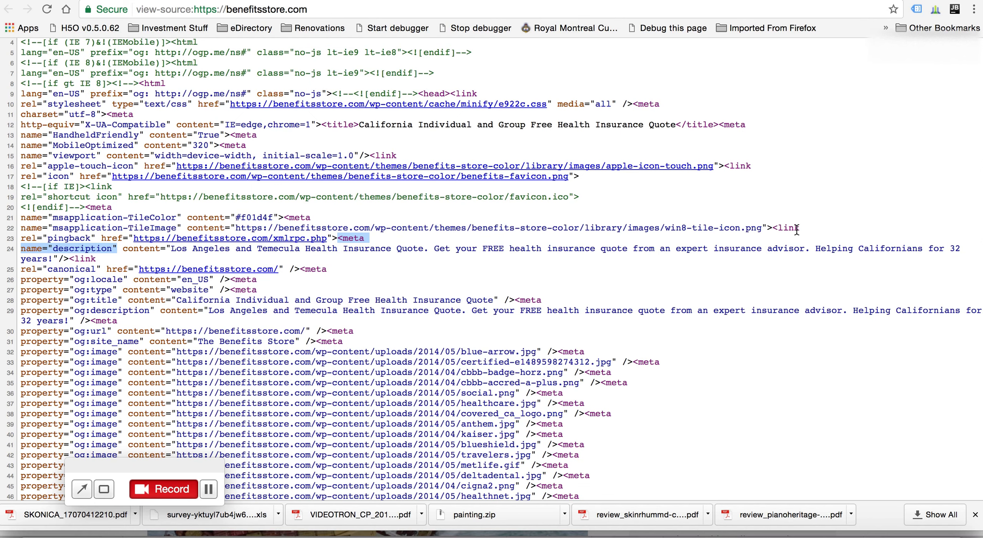
pyautogui.hotkey('ctrl', 'Tab')
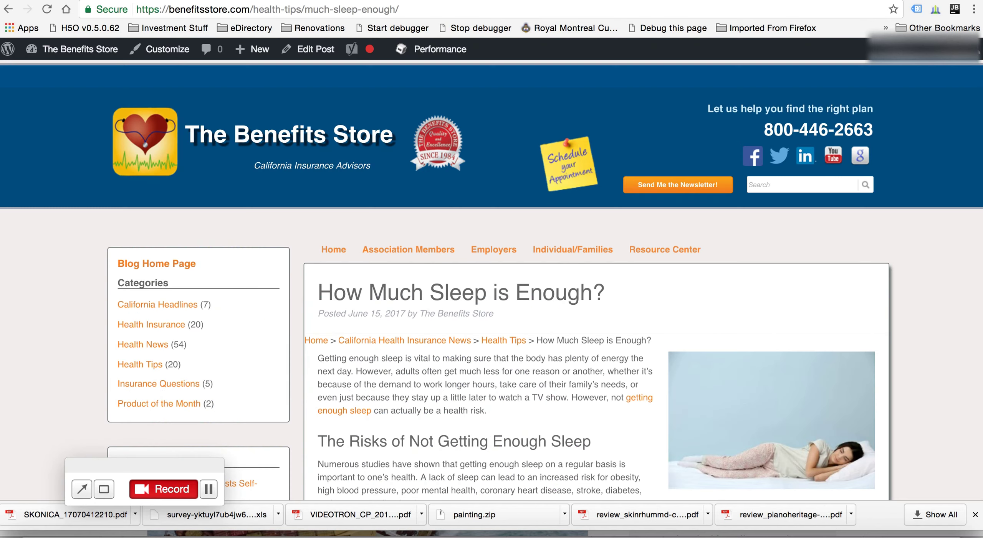
pyautogui.hotkey('ctrl', 'Tab')
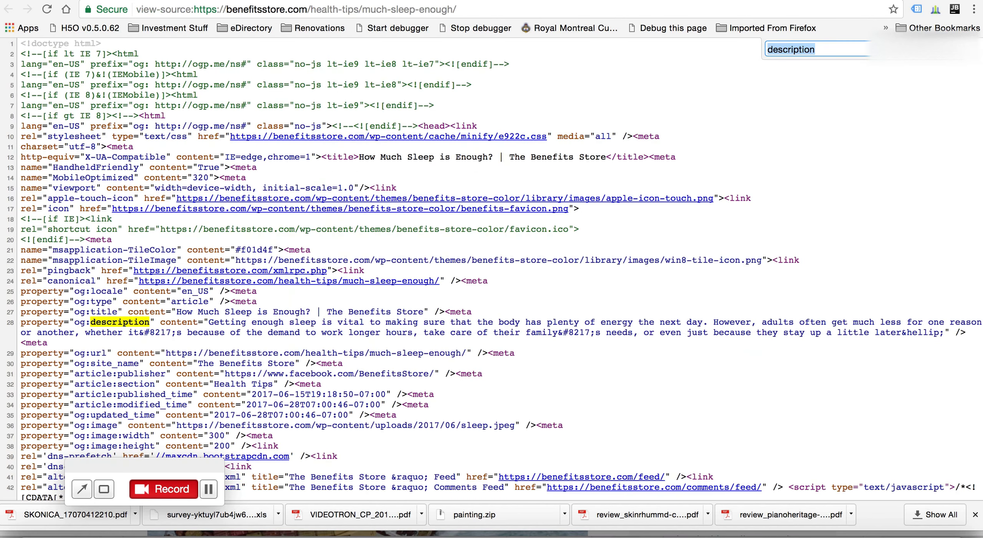
pyautogui.click(266, 249)
pyautogui.hotkey('ctrl', 'Tab')
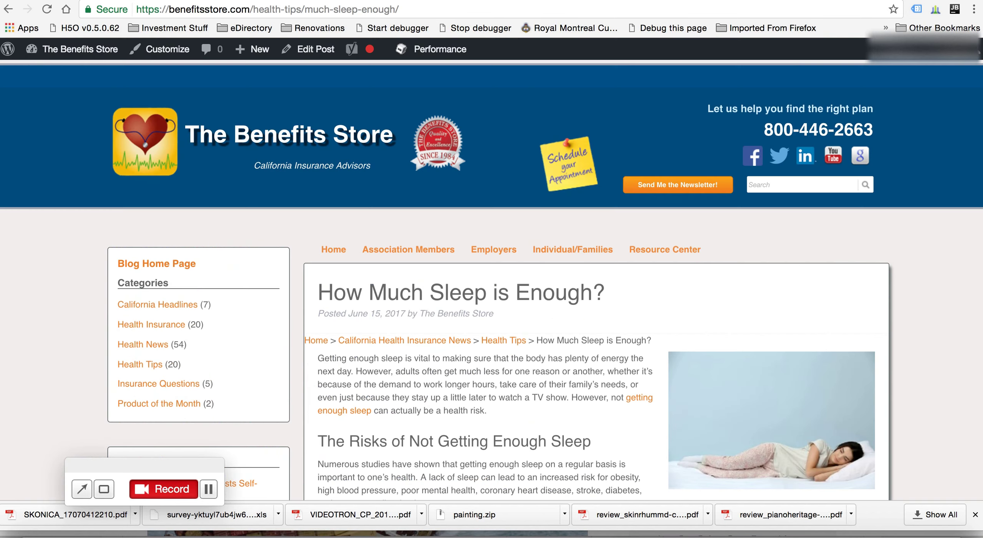
pyautogui.hotkey('ctrl', 'Tab')
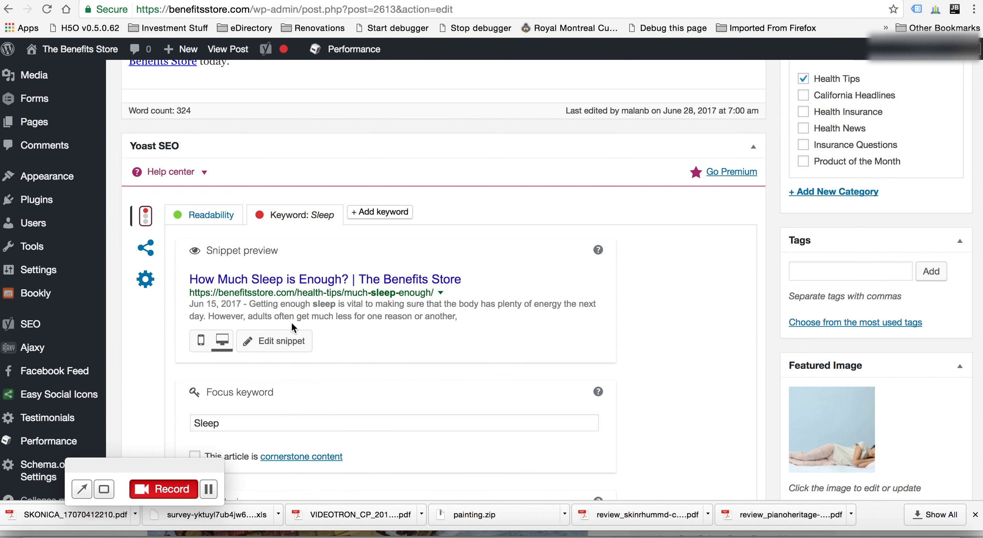
# Open the Yoast snippet for editing and bring its meta description field into view
pyautogui.click(283, 341)
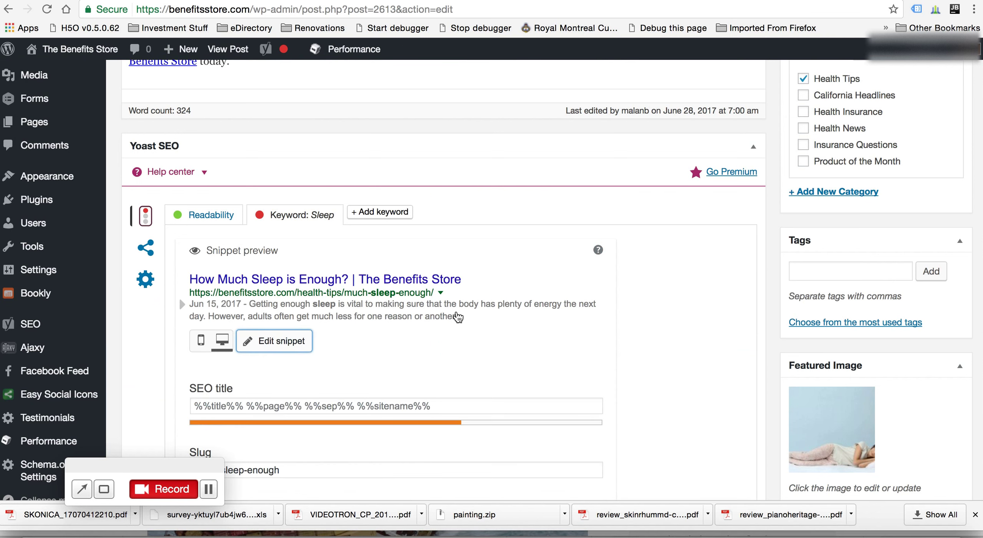
pyautogui.scroll(-3, 457, 315)
pyautogui.scroll(-4, 457, 316)
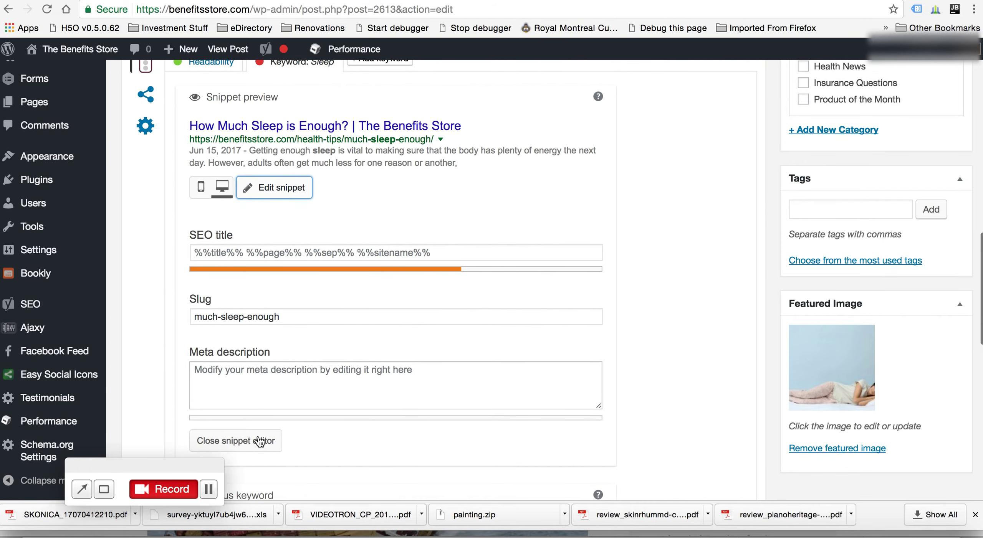
# Examine the post's title, body text, focus keyword and SEO analysis for wording suited to the meta description
pyautogui.scroll(15, 656, 355)
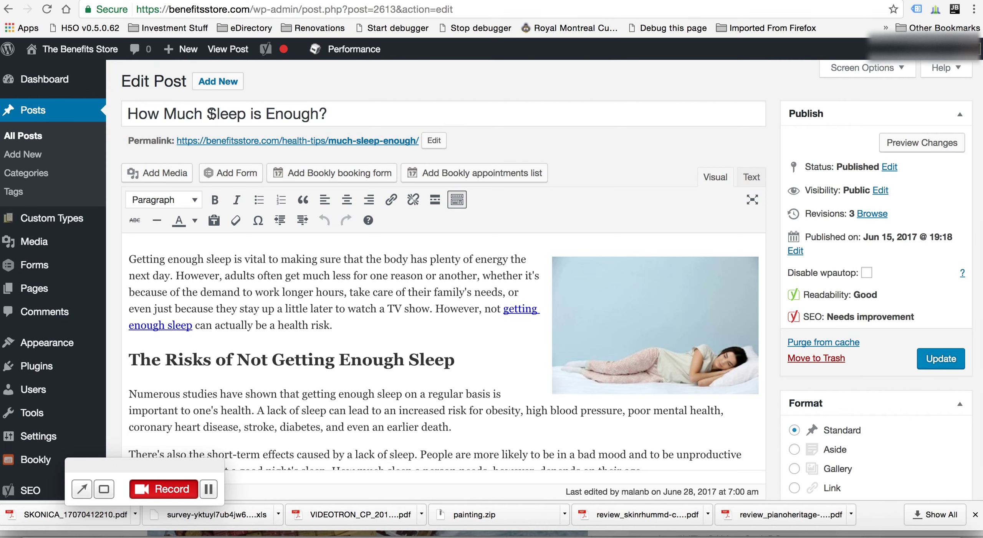
pyautogui.scroll(-15, 265, 337)
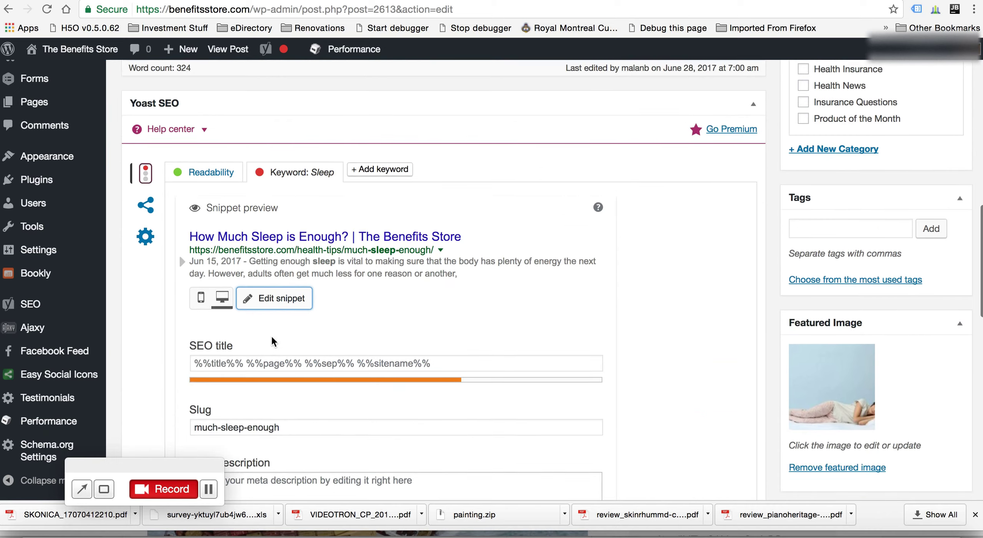
pyautogui.scroll(-9, 271, 338)
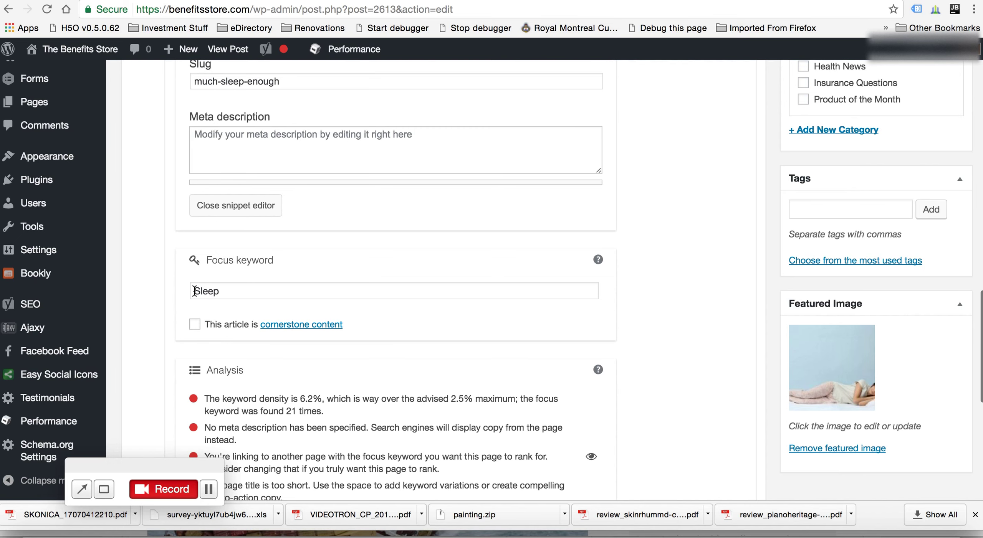
pyautogui.scroll(15, 306, 284)
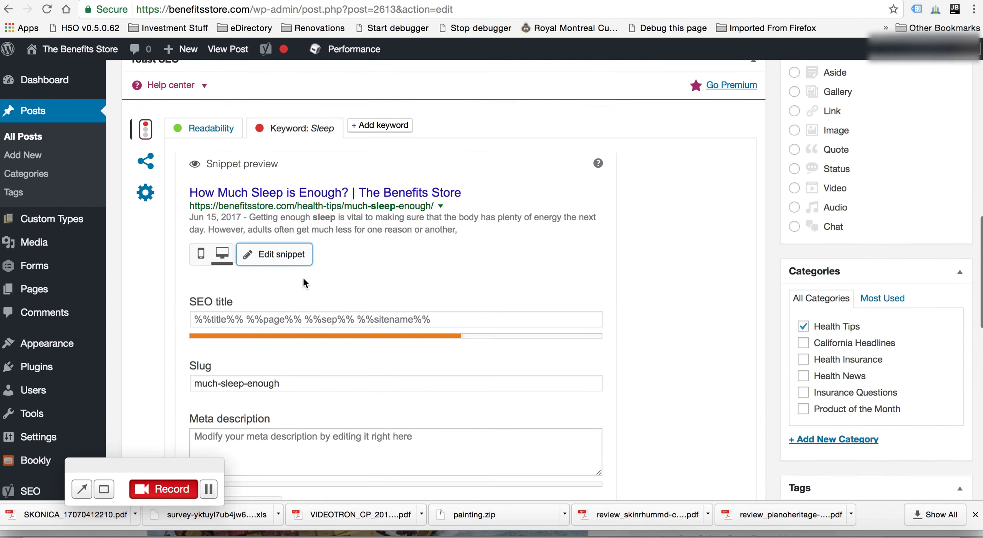
pyautogui.scroll(15, 304, 278)
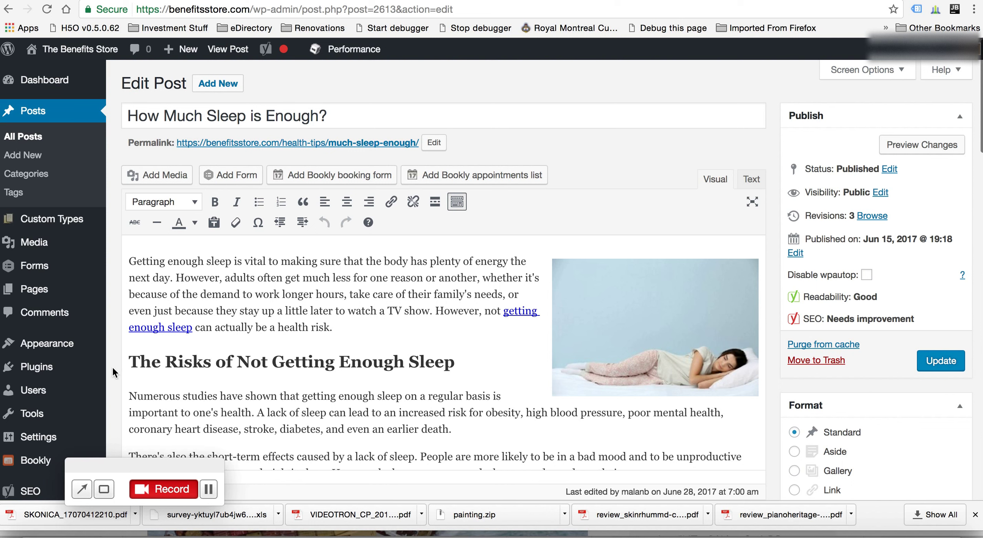
pyautogui.scroll(-7, 319, 364)
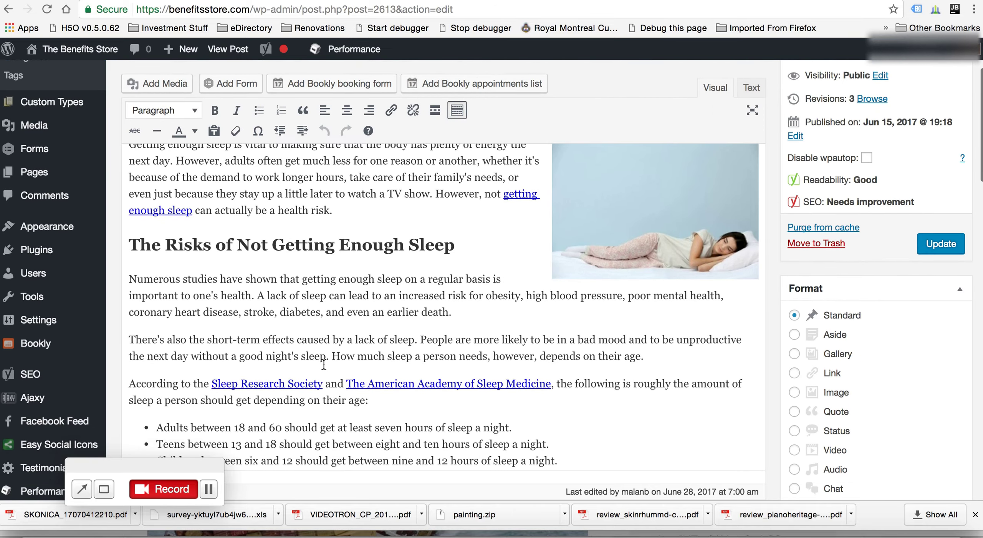
pyautogui.scroll(-1, 323, 365)
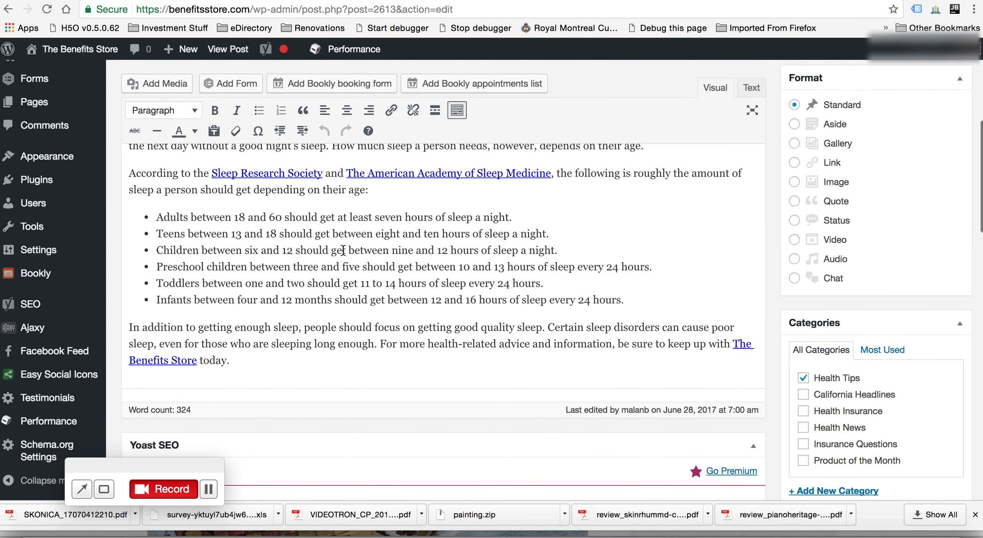
pyautogui.scroll(3, 359, 194)
pyautogui.scroll(-11, 359, 193)
pyautogui.scroll(-5, 359, 193)
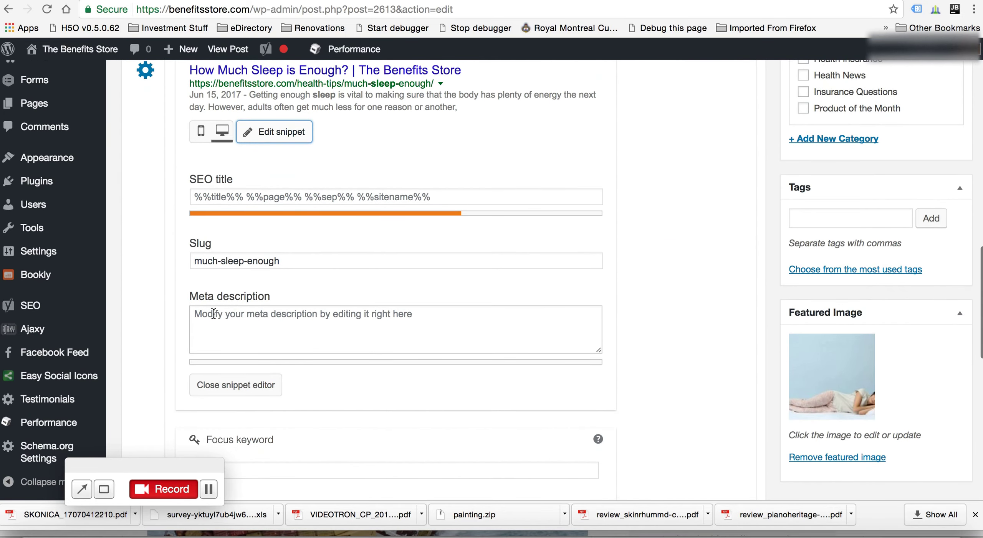
pyautogui.click(213, 314)
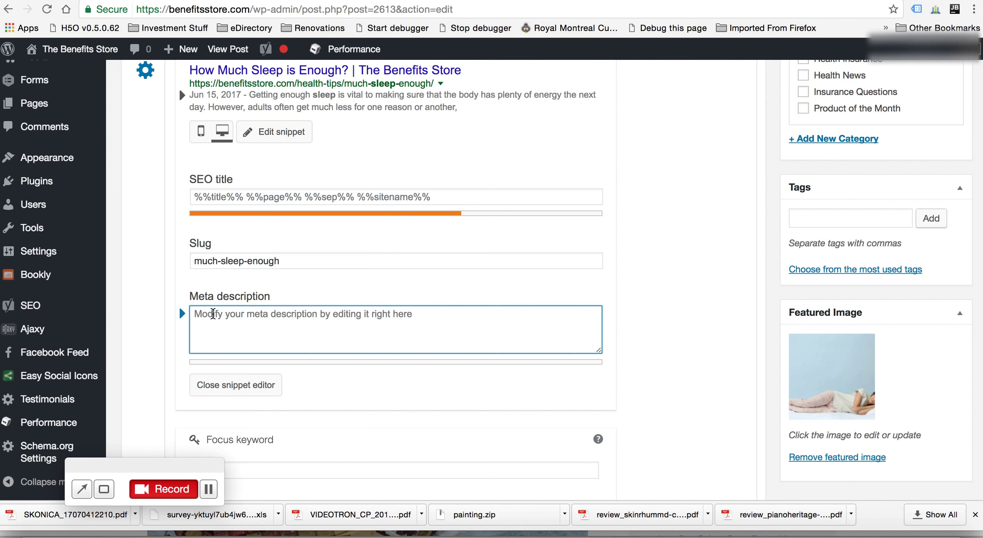
pyautogui.scroll(1, 284, 327)
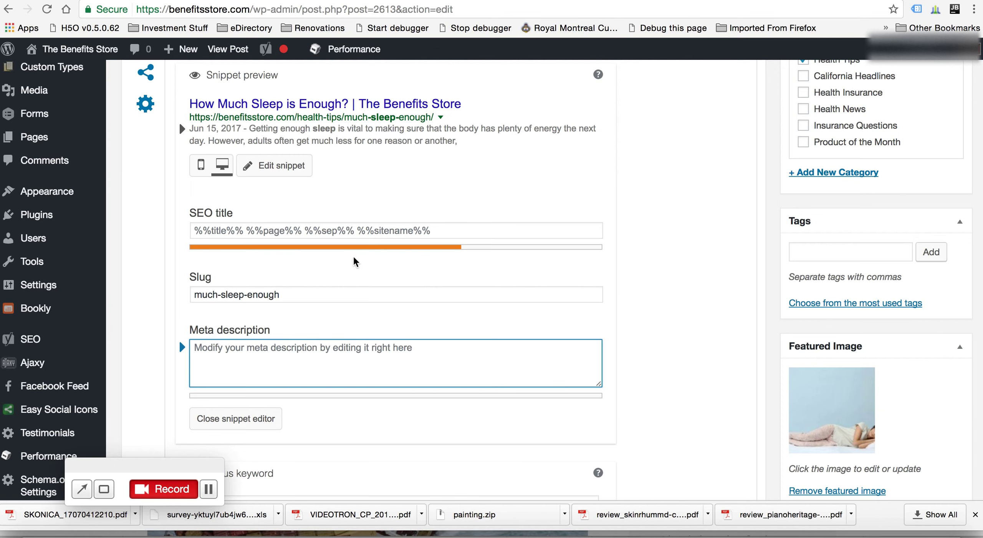
pyautogui.scroll(5, 403, 269)
pyautogui.scroll(15, 400, 261)
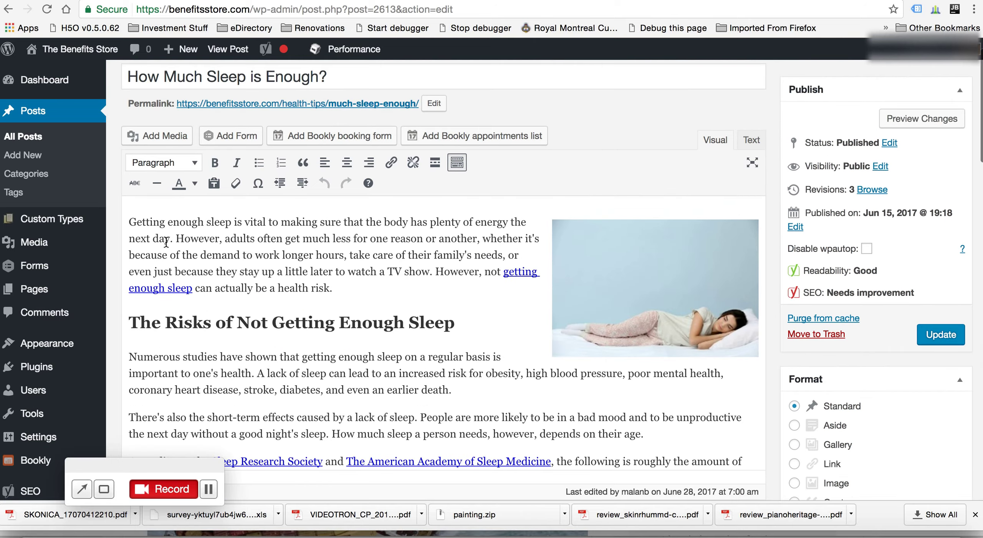
pyautogui.scroll(-20, 372, 372)
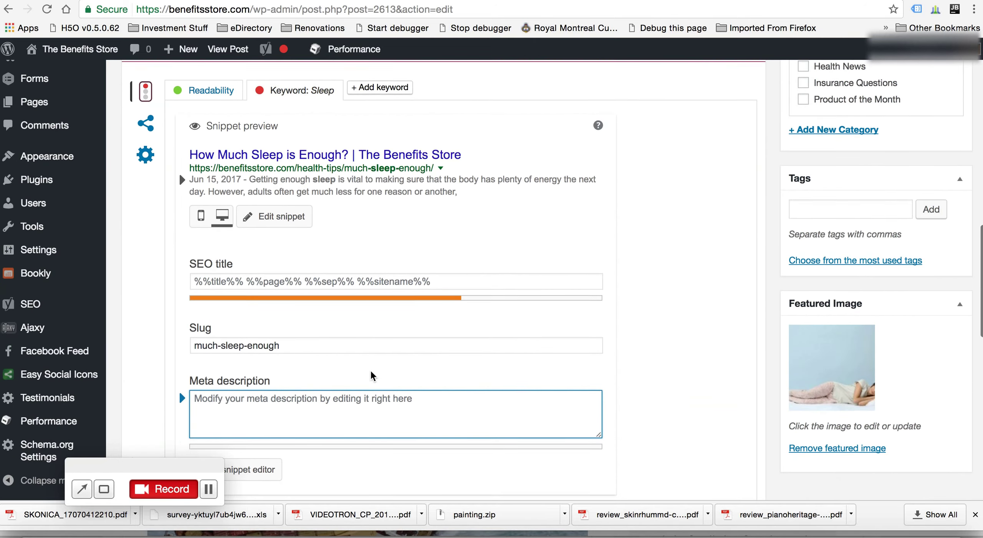
# Copy the article's opening text from "Getting enough sleep" through "watch a TV show." into the meta description
pyautogui.scroll(10, 334, 369)
pyautogui.scroll(6, 333, 370)
pyautogui.moveTo(130, 216); pyautogui.dragTo(433, 265)
pyautogui.hotkey('ctrl', 'c')
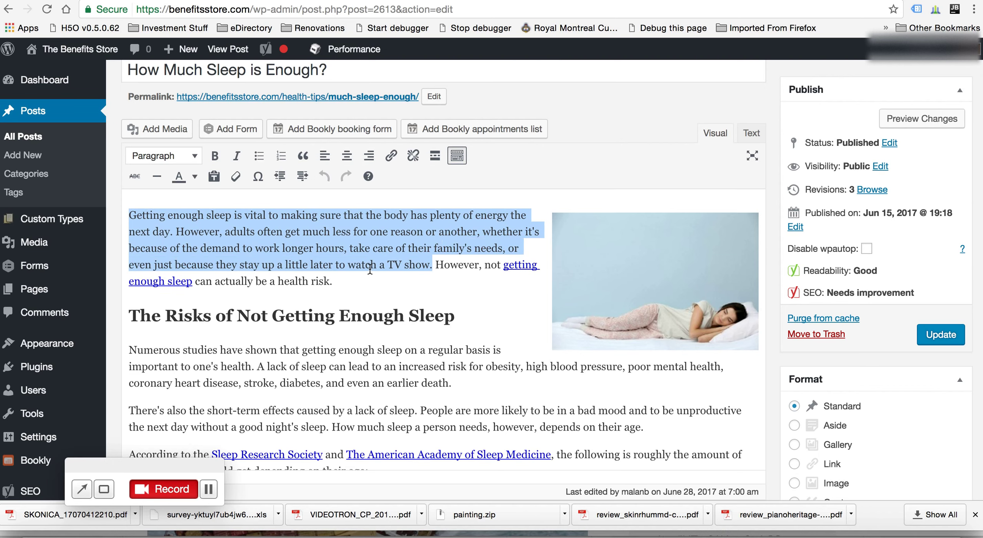
pyautogui.scroll(-20, 370, 269)
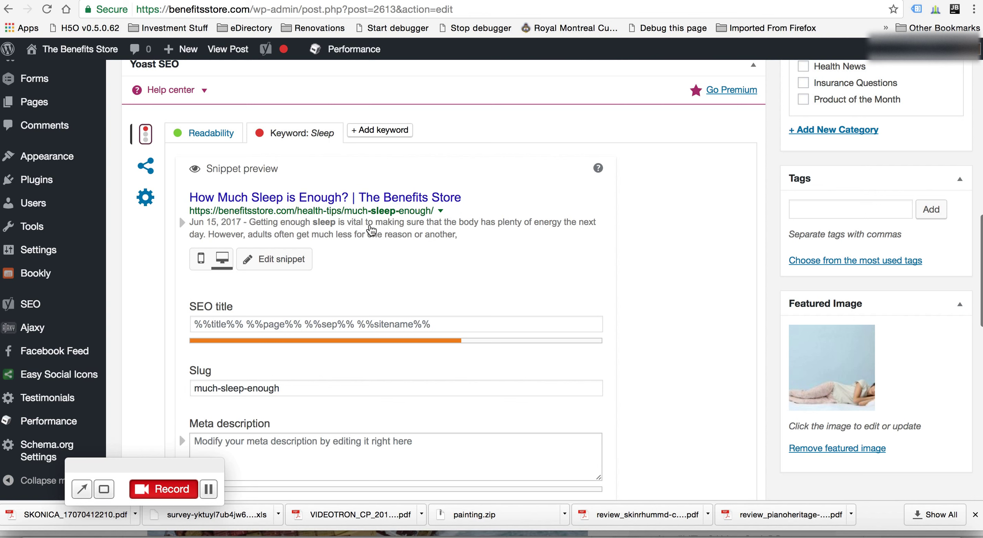
pyautogui.scroll(-3, 404, 238)
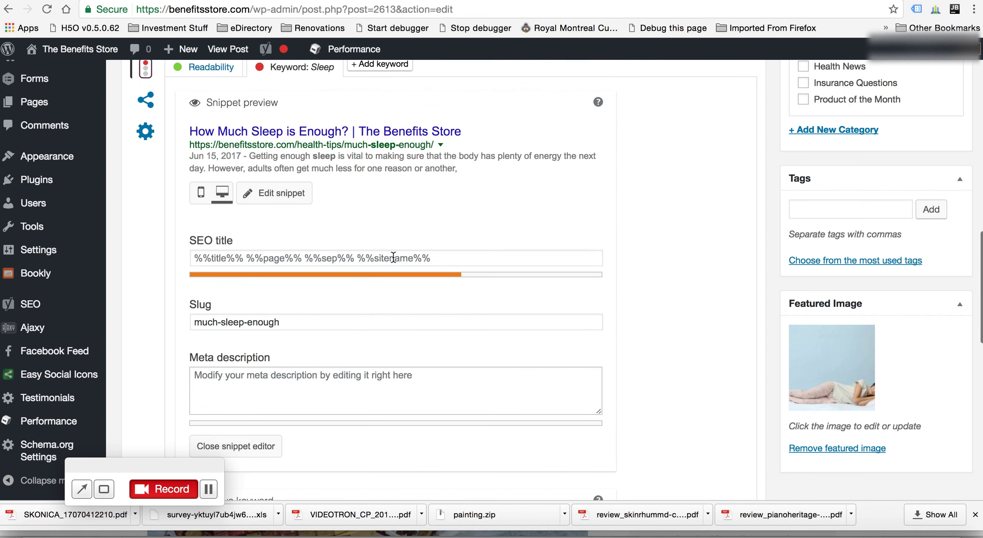
pyautogui.click(286, 380)
pyautogui.hotkey('ctrl', 'v')
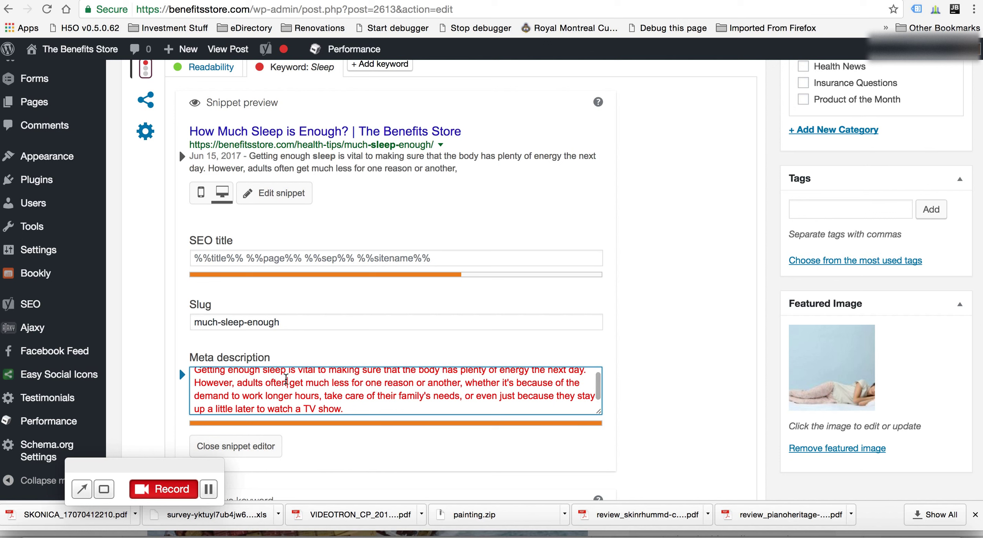
# Trim the end of the meta description back to "However, adults often get much less for one re"
pyautogui.moveTo(351, 408); pyautogui.dragTo(467, 392)
pyautogui.press('BackSpace')
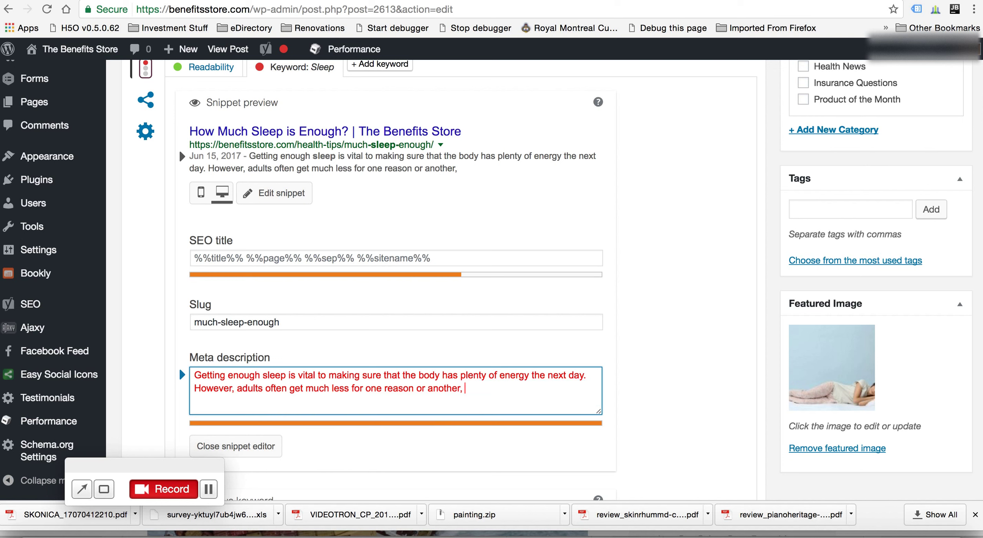
pyautogui.press('BackSpace')
pyautogui.press('BackSpace')
pyautogui.press('BackSpace')
pyautogui.press('BackSpace')
pyautogui.press('BackSpace')
pyautogui.press('BackSpace')
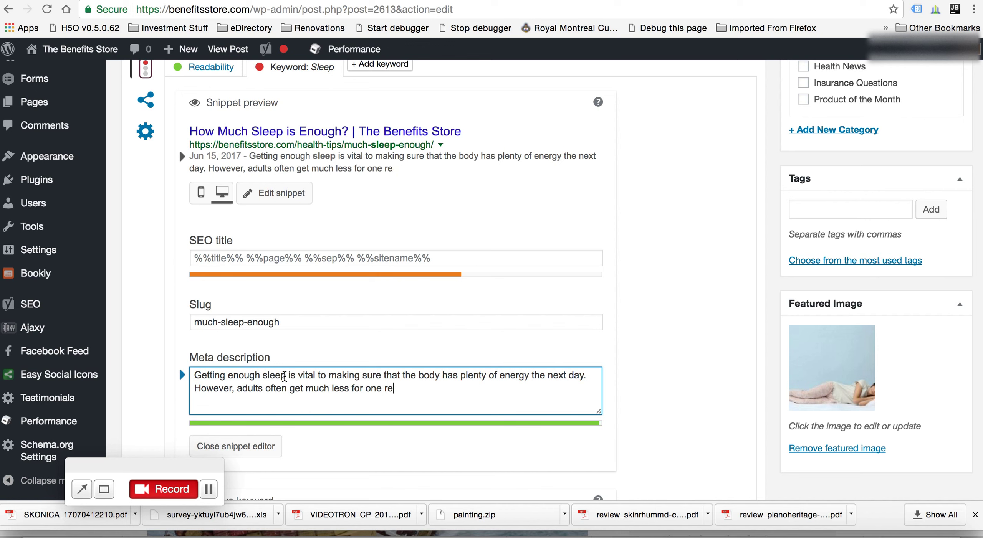
# Replace the meta description's opening words with "How much sleep is enough? Getting enough sleep"
pyautogui.moveTo(284, 376); pyautogui.dragTo(192, 375)
pyautogui.write('How much sle')
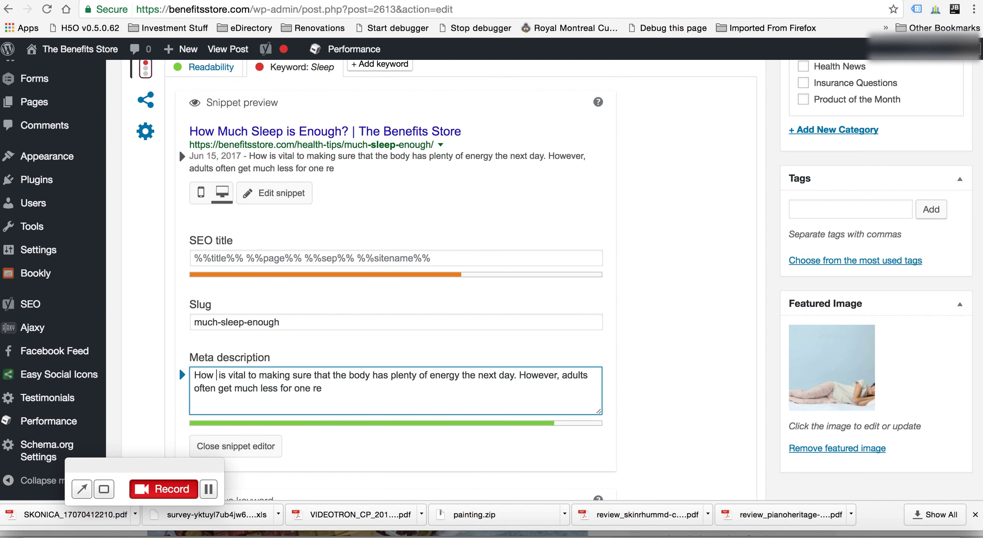
pyautogui.write('ep is enough?')
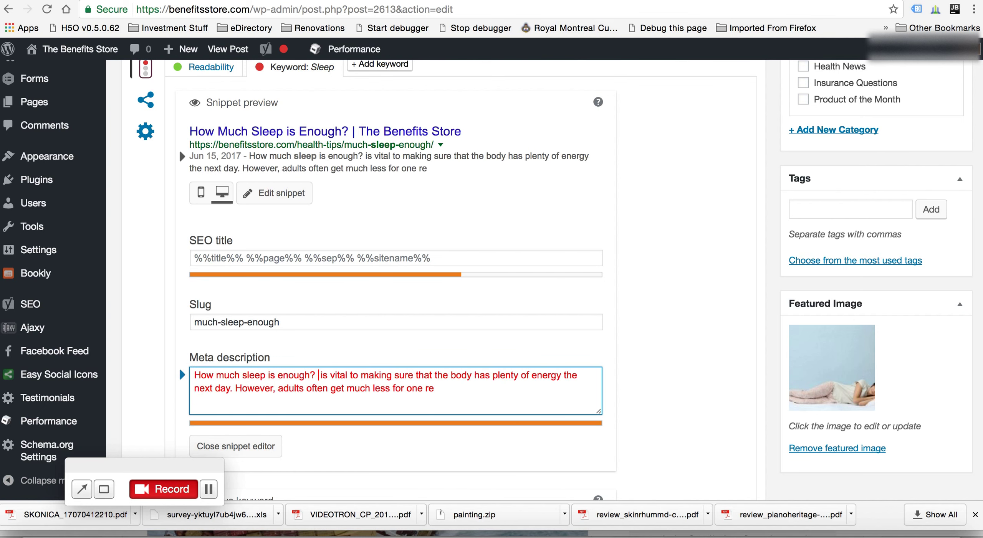
pyautogui.write(' Getting enough')
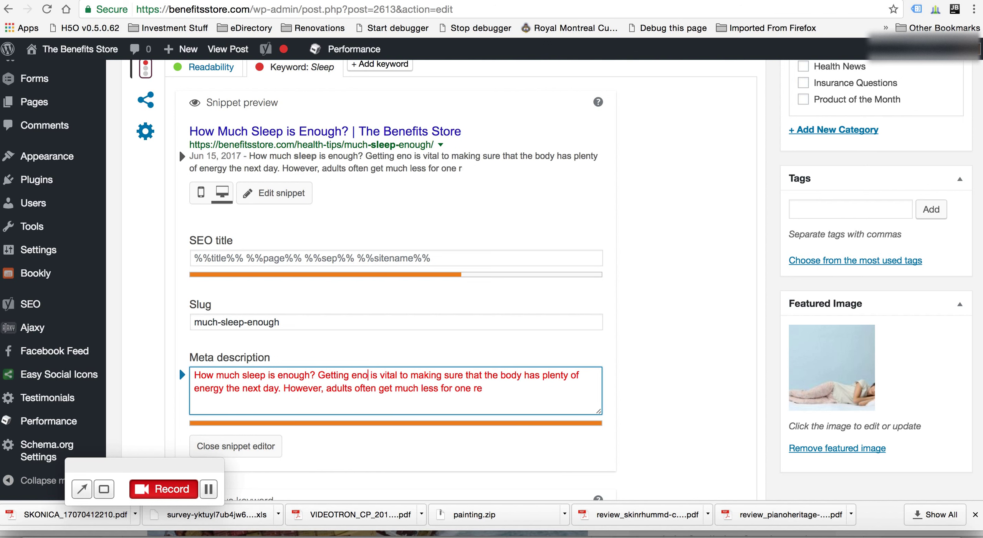
pyautogui.write(' sleep')
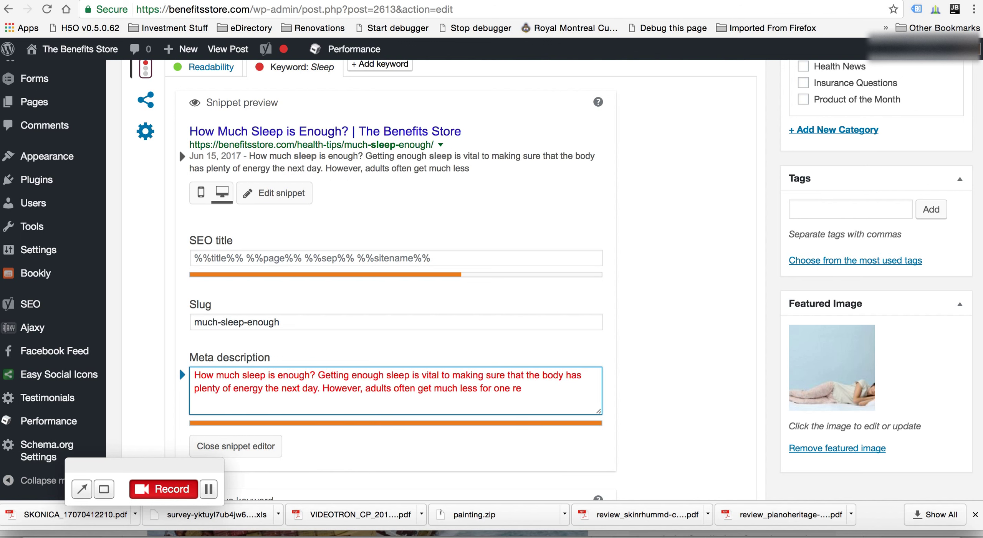
# Delete the unfinished sentence starting with "However, adults often" from the end of the meta description
pyautogui.click(529, 387)
pyautogui.moveTo(529, 387); pyautogui.dragTo(323, 388)
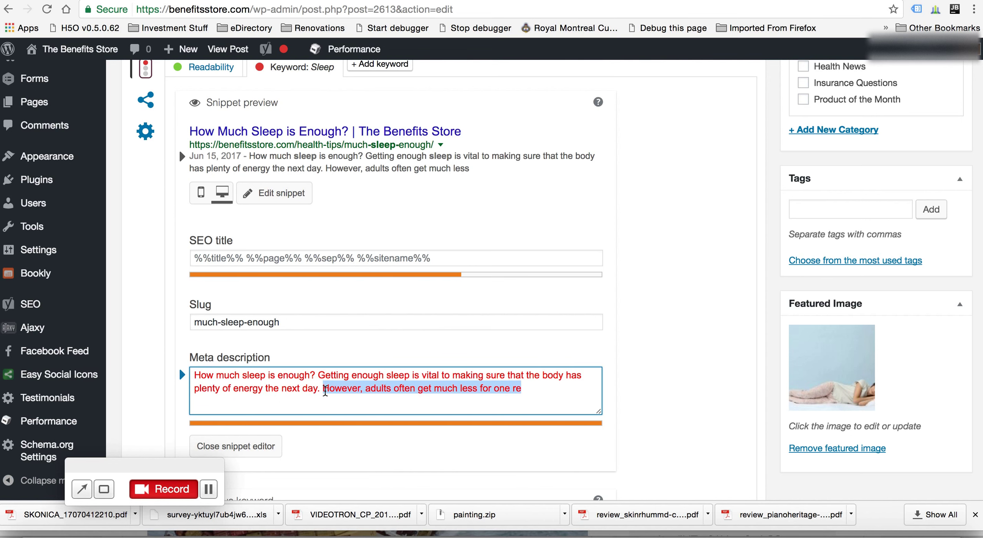
pyautogui.press('BackSpace')
pyautogui.scroll(-5, 374, 379)
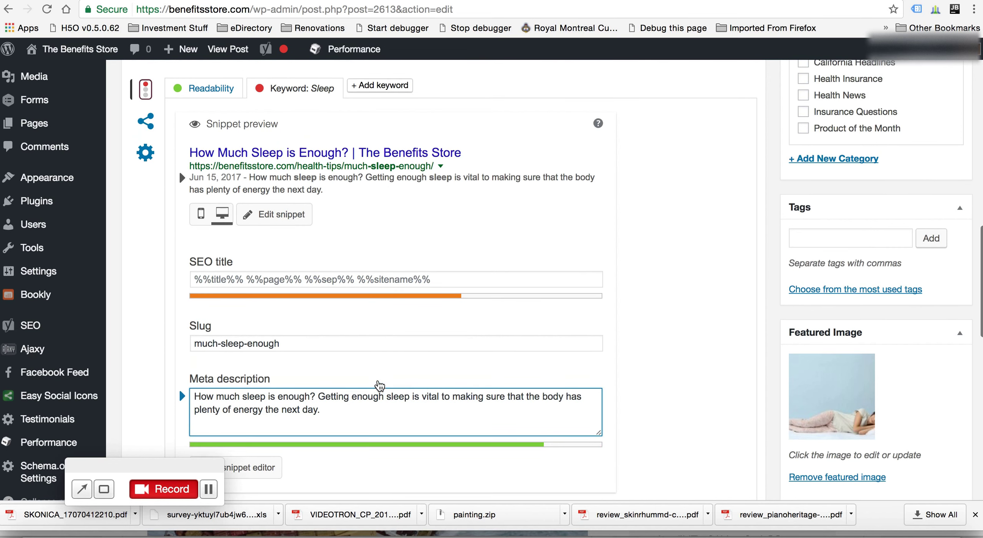
# Set the focus keyword to "How much sleep is enough?" and review the Yoast analysis and snippet preview
pyautogui.scroll(-3, 377, 382)
pyautogui.moveTo(269, 353); pyautogui.dragTo(181, 353)
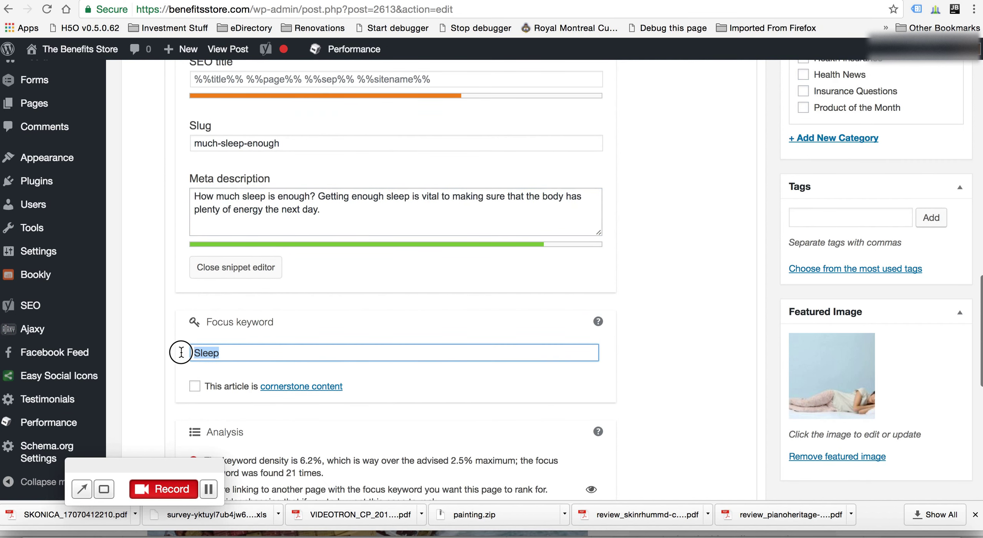
pyautogui.write('How much s')
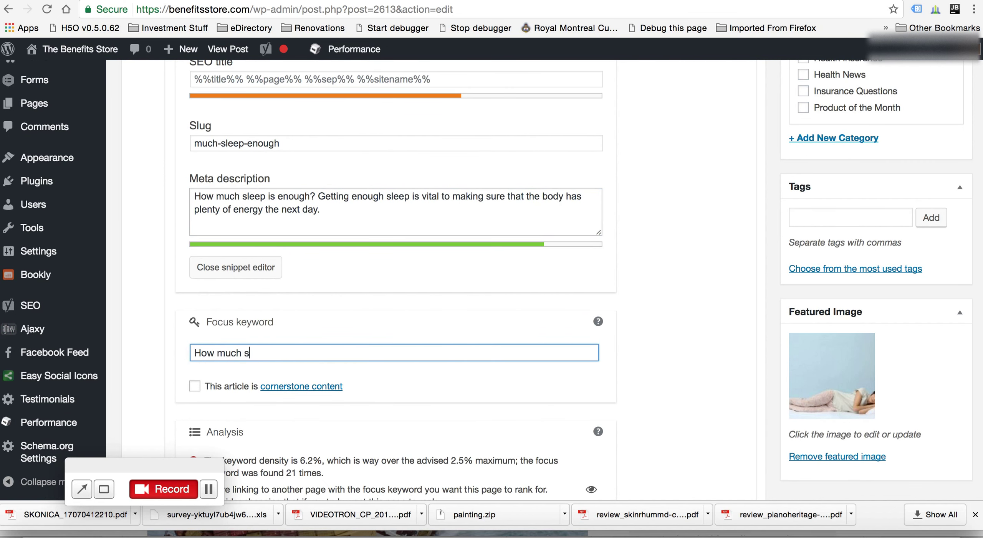
pyautogui.write('leep is enough?')
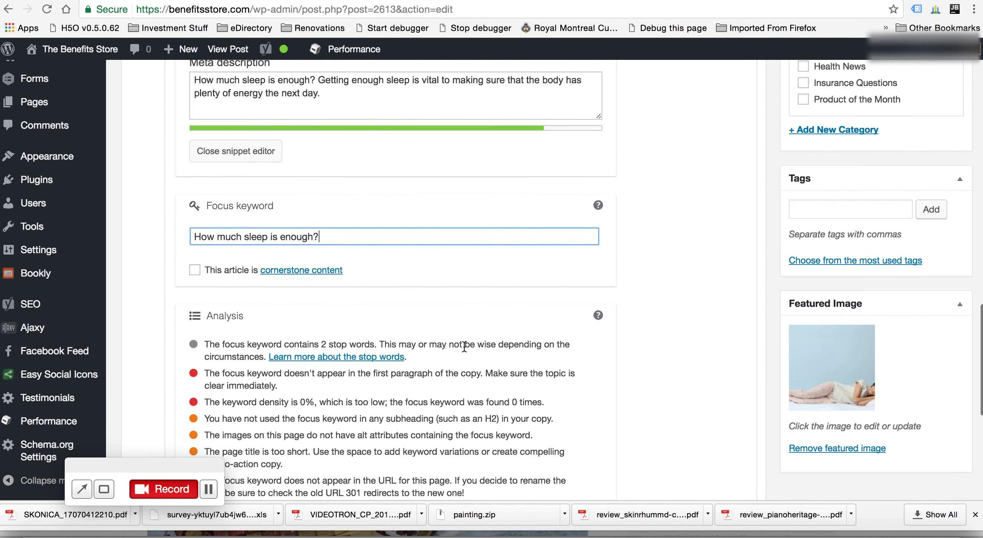
pyautogui.scroll(4, 463, 345)
pyautogui.scroll(-4, 463, 345)
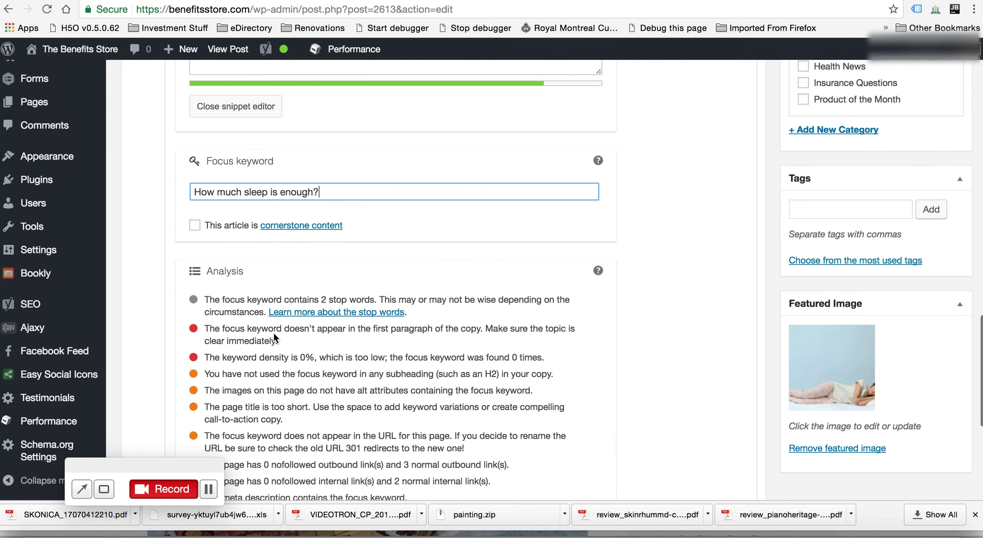
pyautogui.scroll(4, 312, 432)
pyautogui.scroll(7, 313, 434)
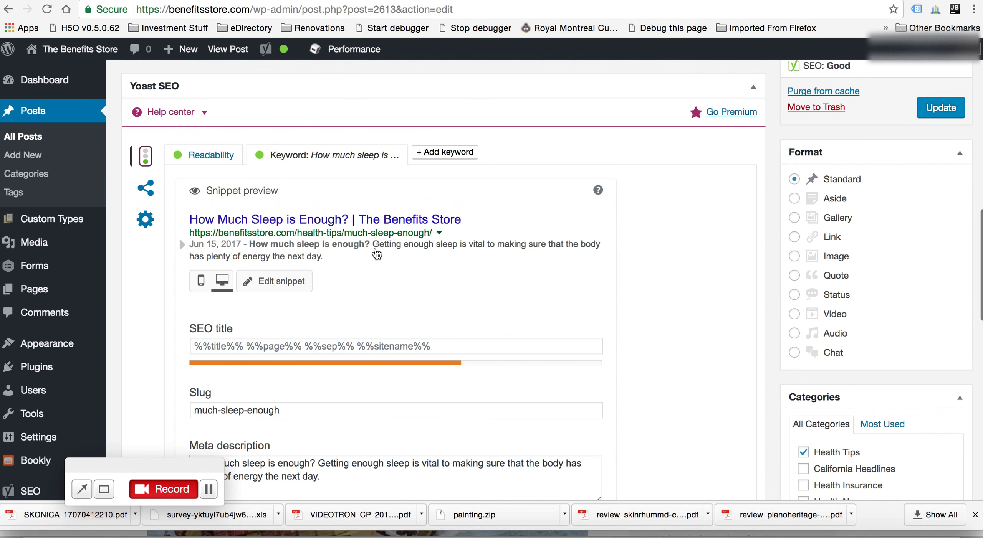
# Search the live post's page source for "descrip" to check its description tags, and close the source and the post
pyautogui.hotkey('ctrl', 'Tab')
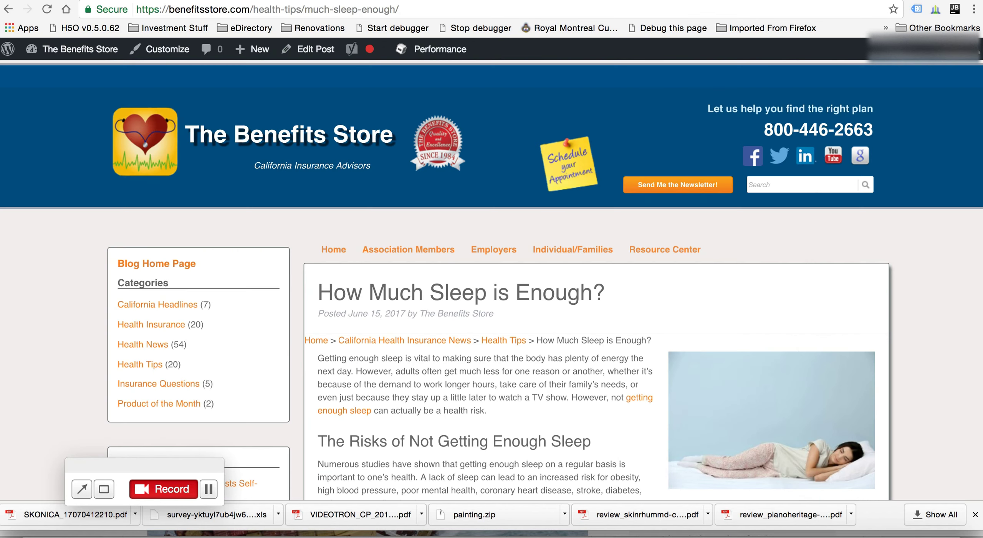
pyautogui.rightClick(128, 229)
pyautogui.click(206, 363)
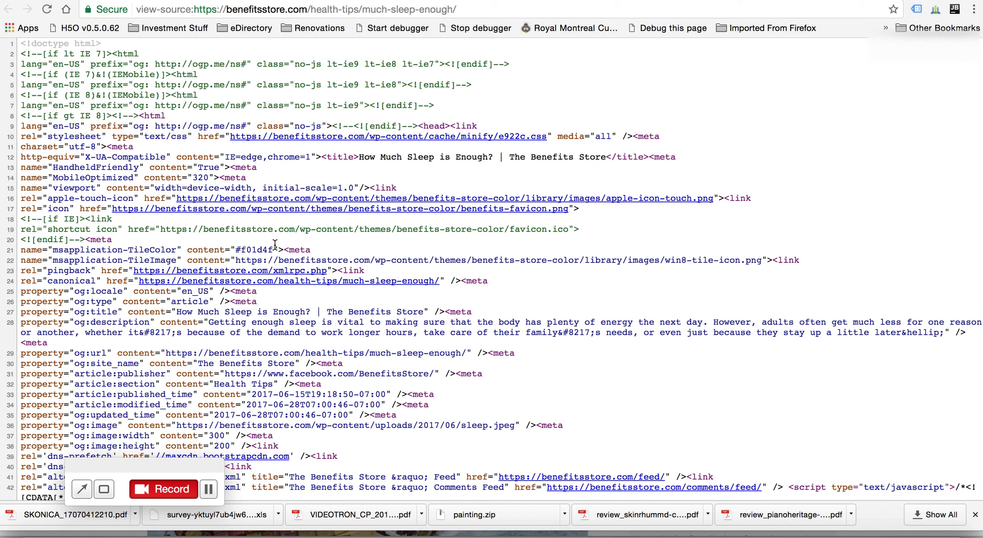
pyautogui.press('super+f')
pyautogui.write('escrip')
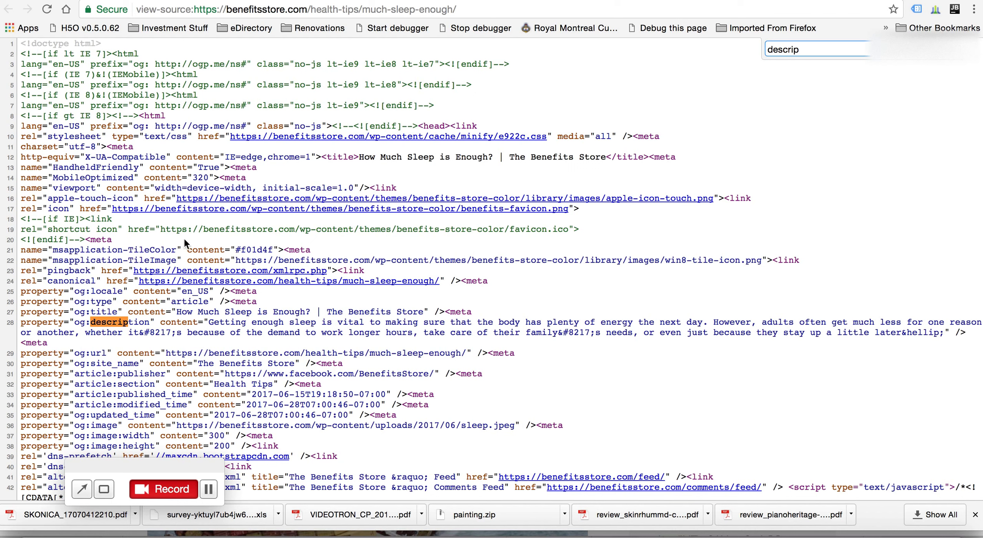
pyautogui.moveTo(284, 250); pyautogui.dragTo(180, 271)
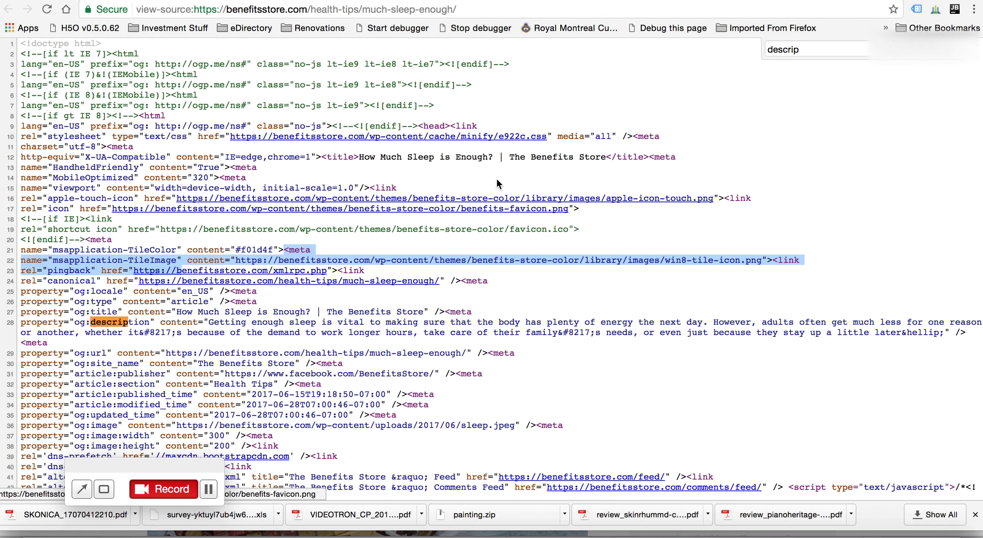
pyautogui.press('super+w')
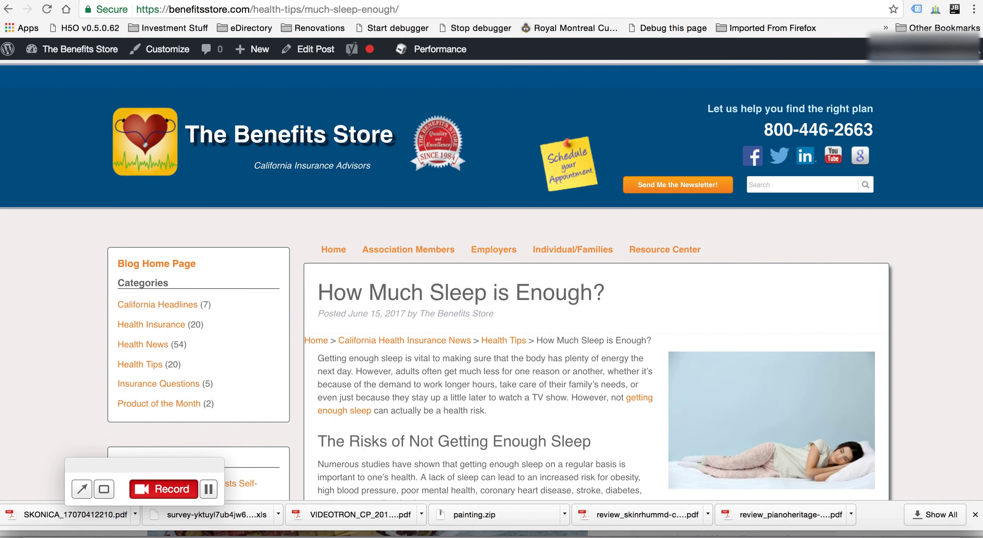
pyautogui.press('super+w')
# Update the post and purge it from the cache
pyautogui.scroll(6, 446, 285)
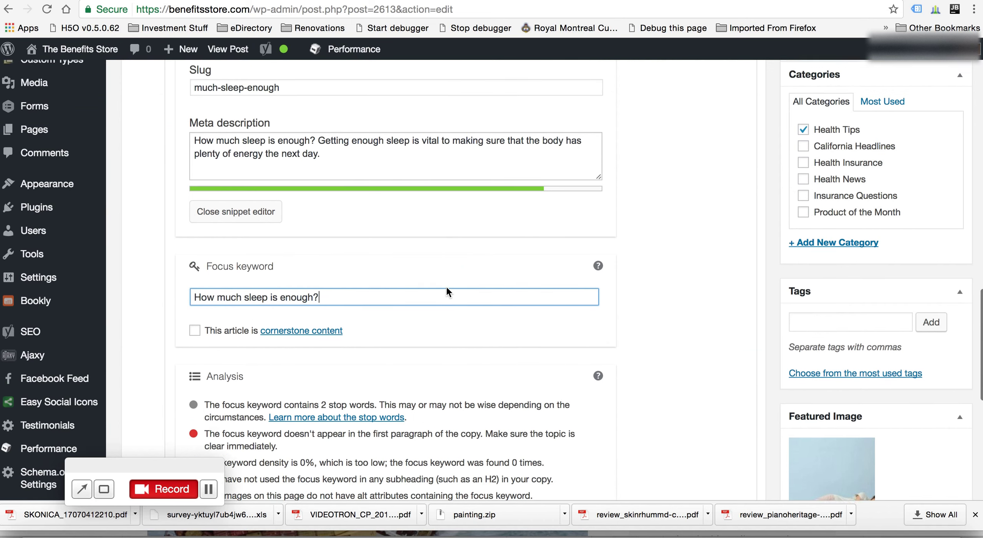
pyautogui.scroll(3, 435, 264)
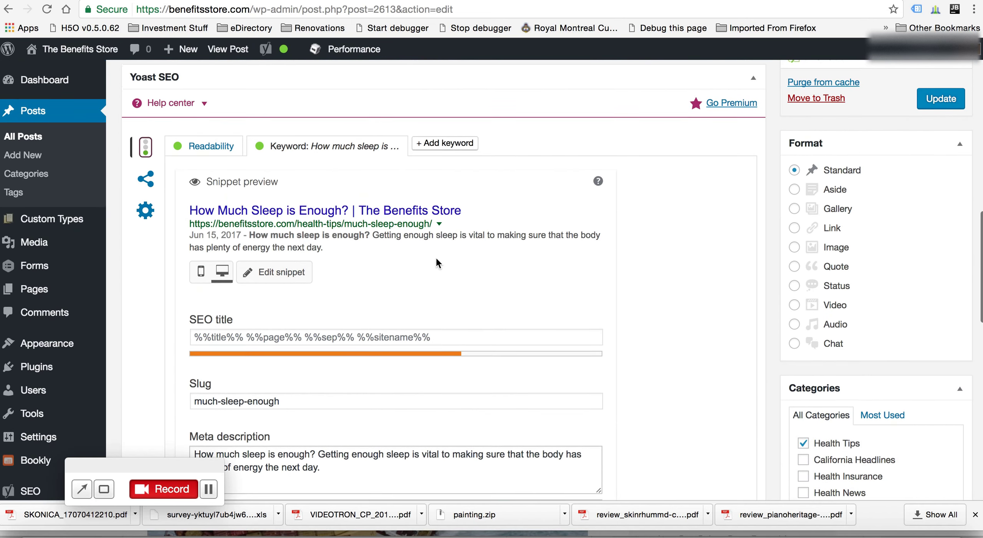
pyautogui.click(925, 102)
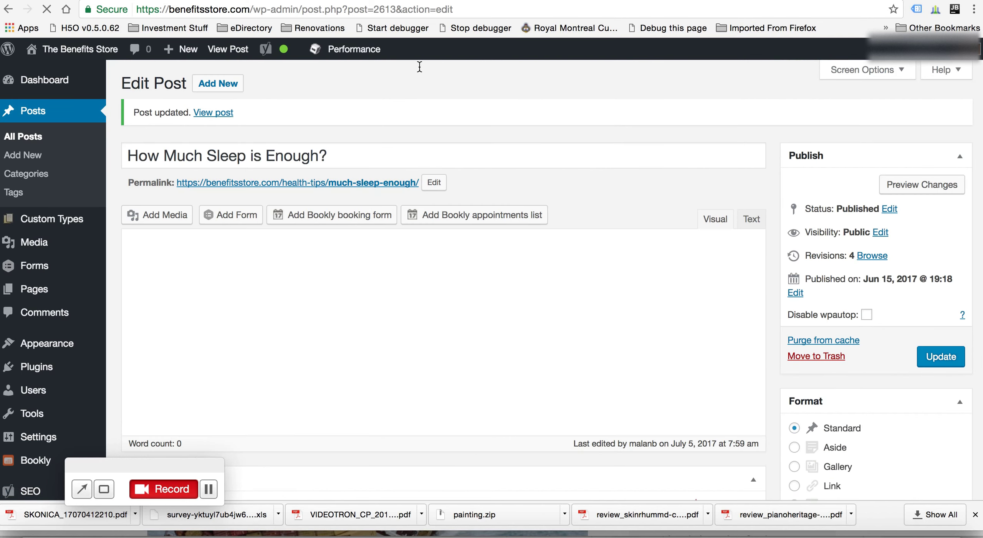
pyautogui.moveTo(342, 49)
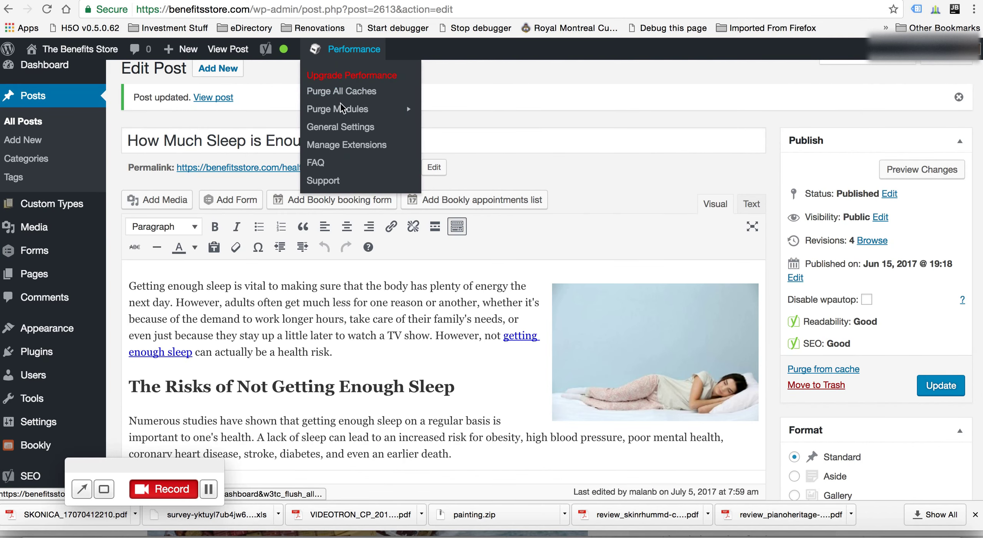
pyautogui.click(837, 370)
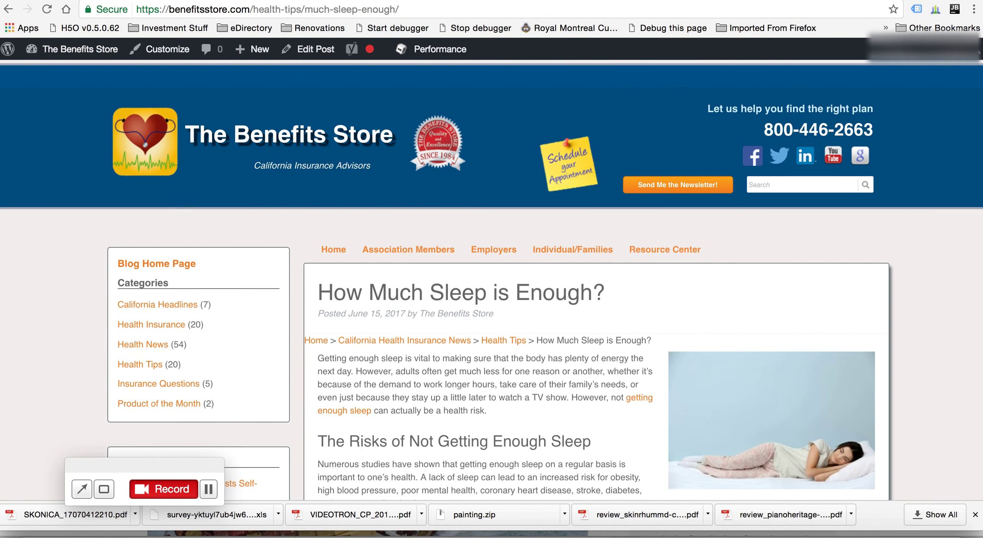
# Switch to Safari and open the live post's address, benefitsstore.com/health-tips/much-sleep-enough/, in a new tab
pyautogui.click(308, 9)
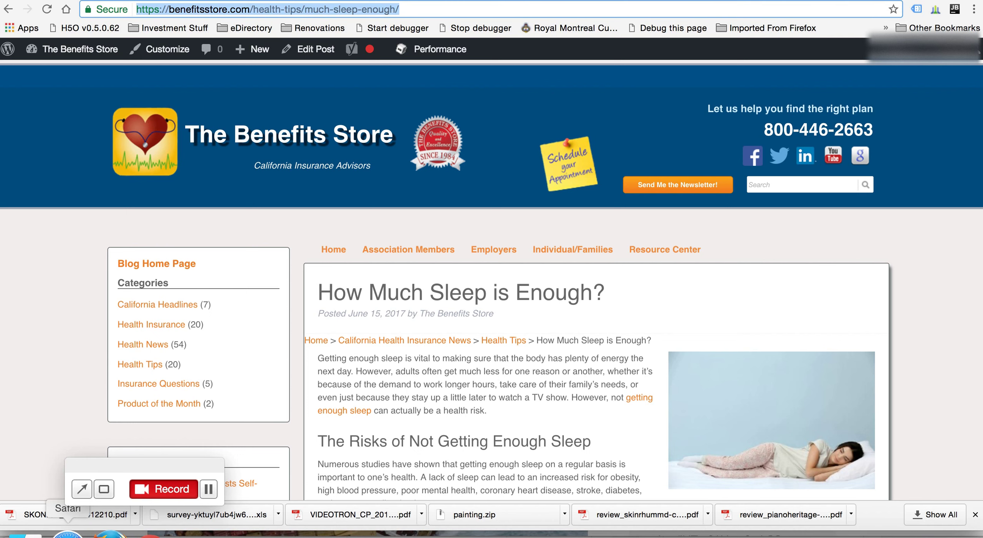
pyautogui.click(55, 531)
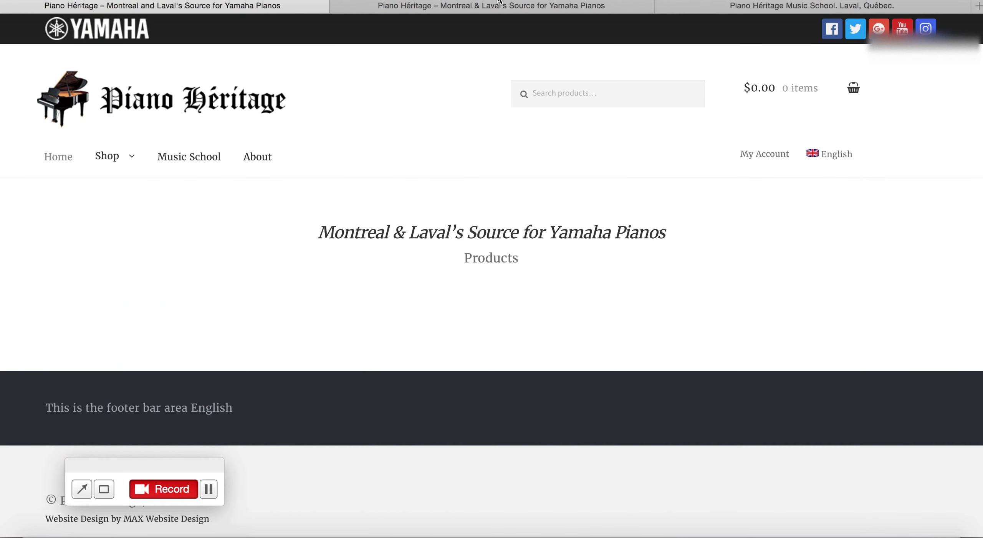
pyautogui.click(978, 5)
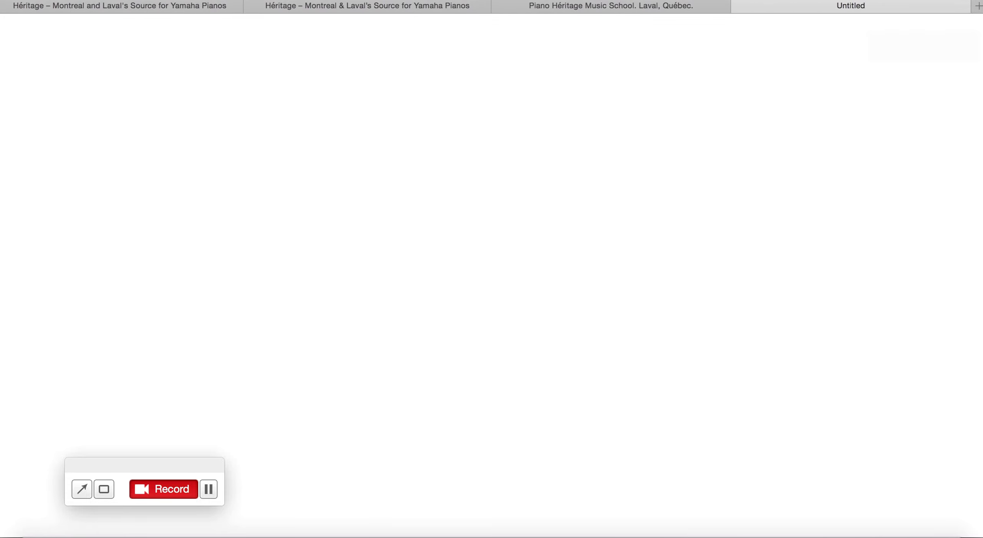
pyautogui.press('super+l')
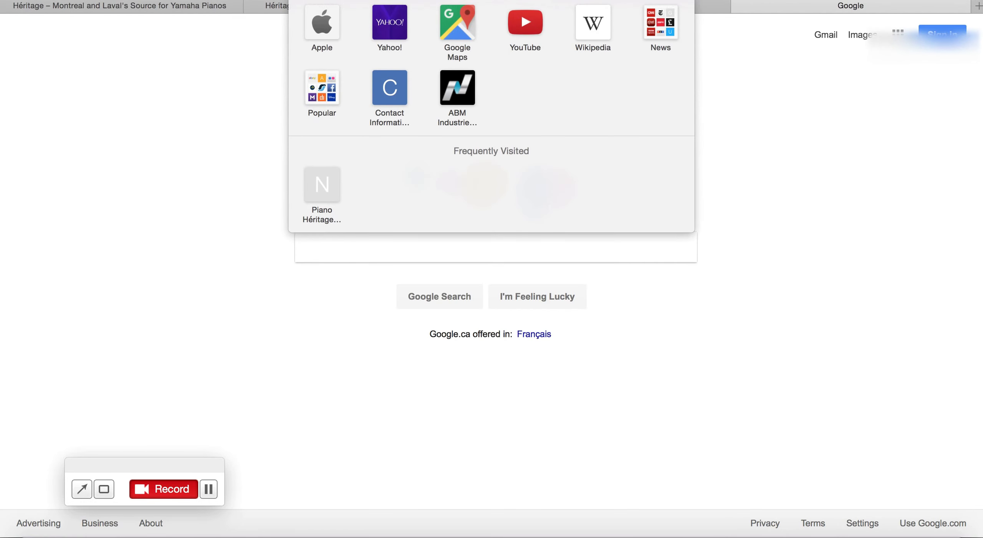
pyautogui.press('Escape')
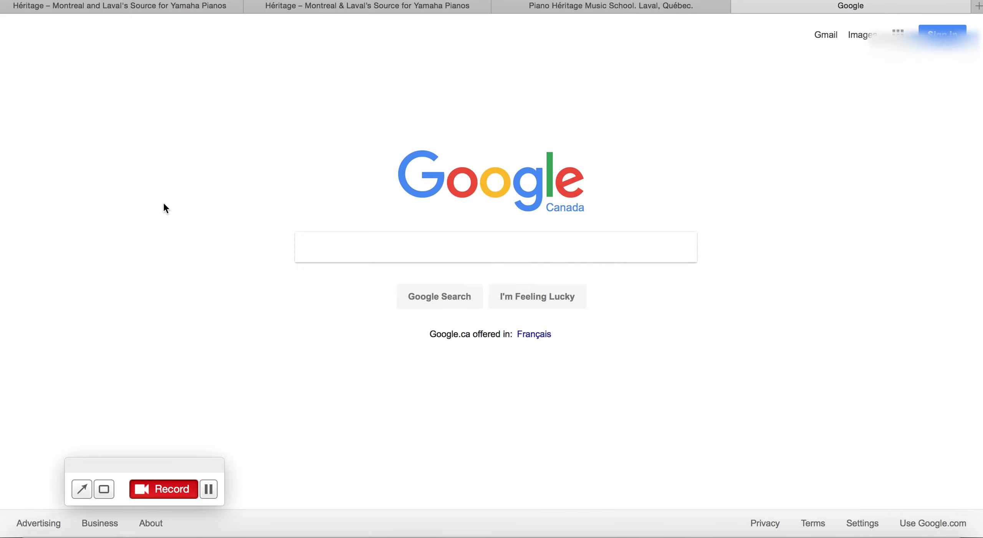
pyautogui.press('Return')
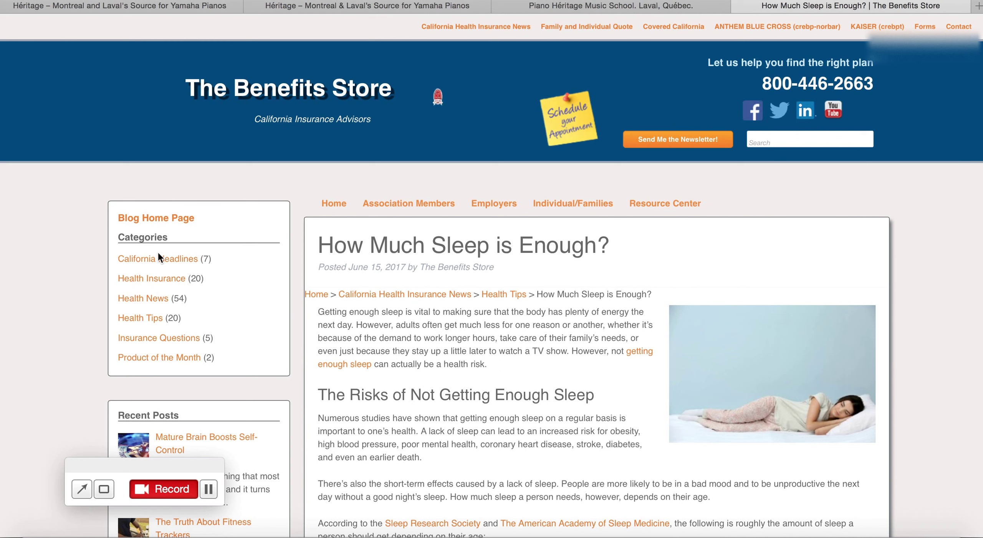
# Show the post's page source, highlight its meta description tag, and close the inspector
pyautogui.rightClick(376, 330)
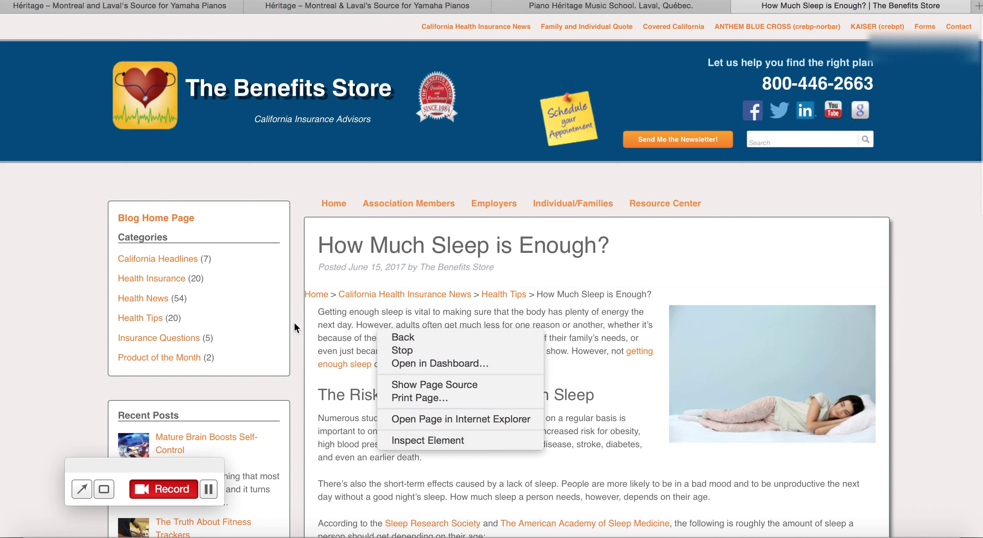
pyautogui.rightClick(56, 222)
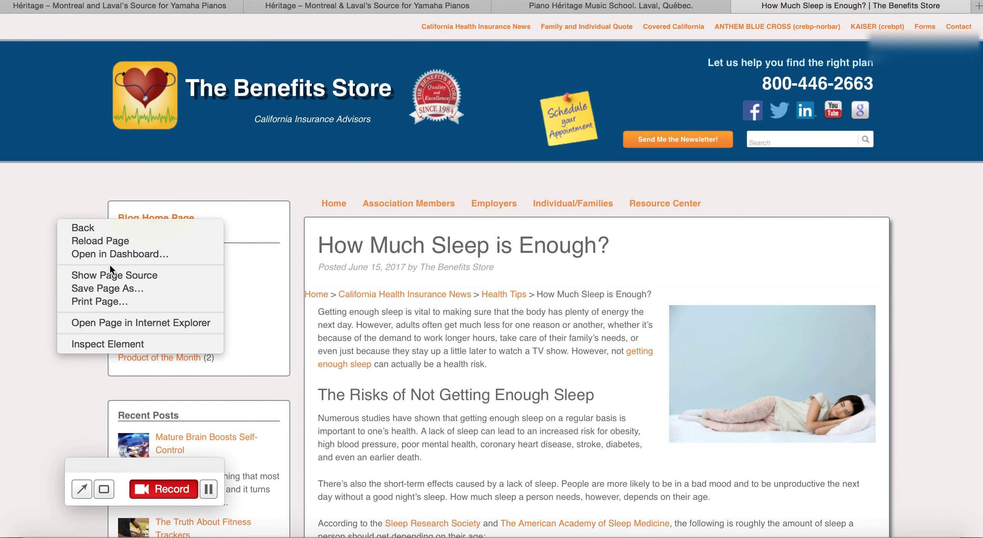
pyautogui.click(116, 277)
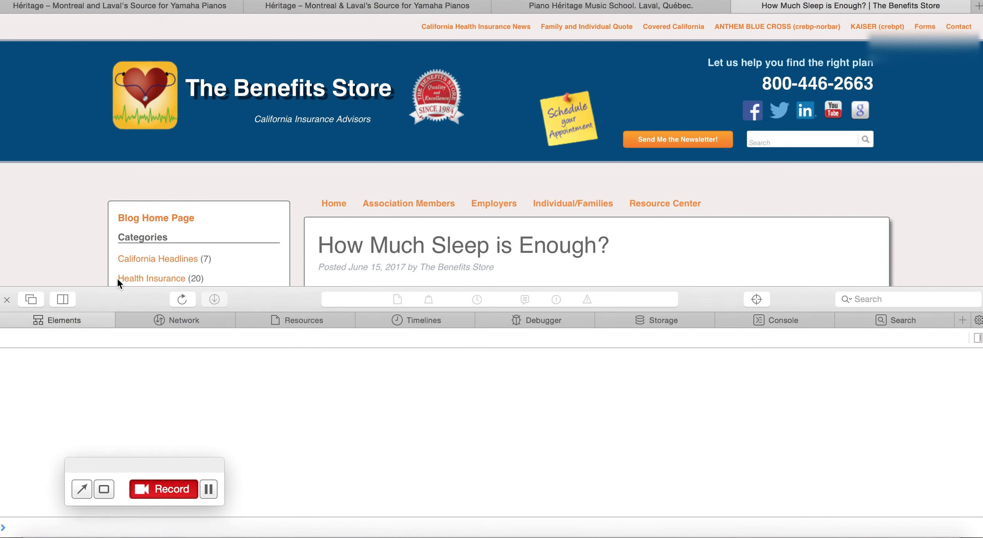
pyautogui.scroll(-5, 400, 463)
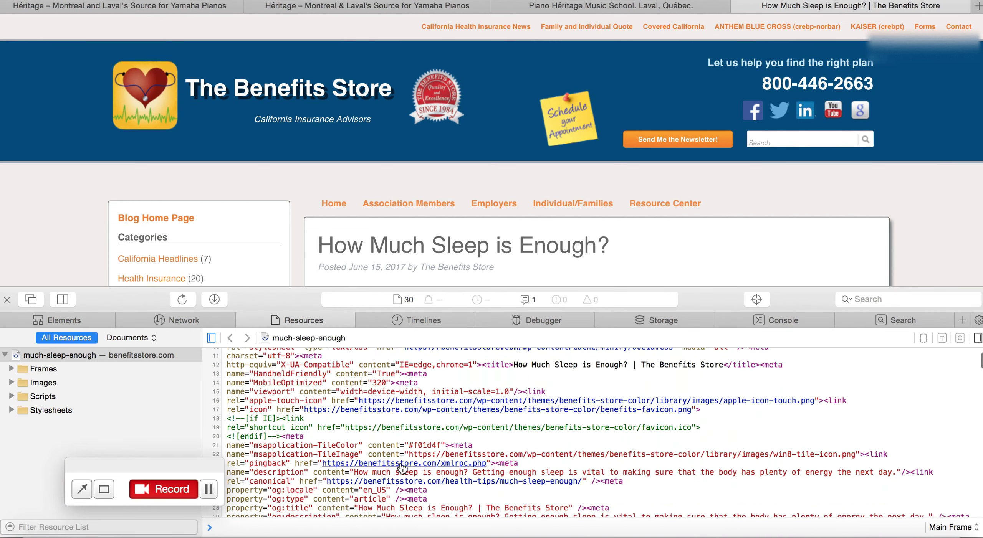
pyautogui.scroll(-2, 341, 413)
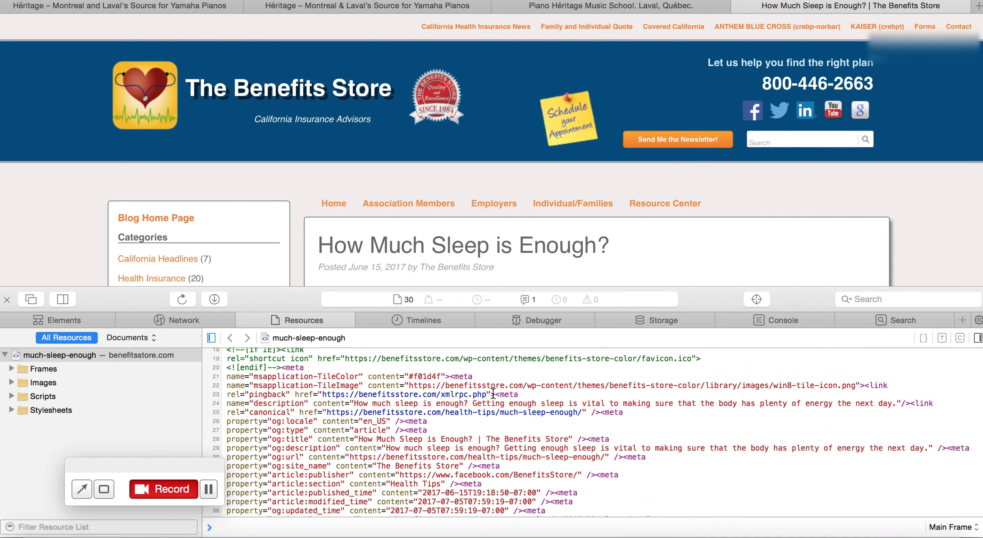
pyautogui.moveTo(494, 394); pyautogui.dragTo(902, 403)
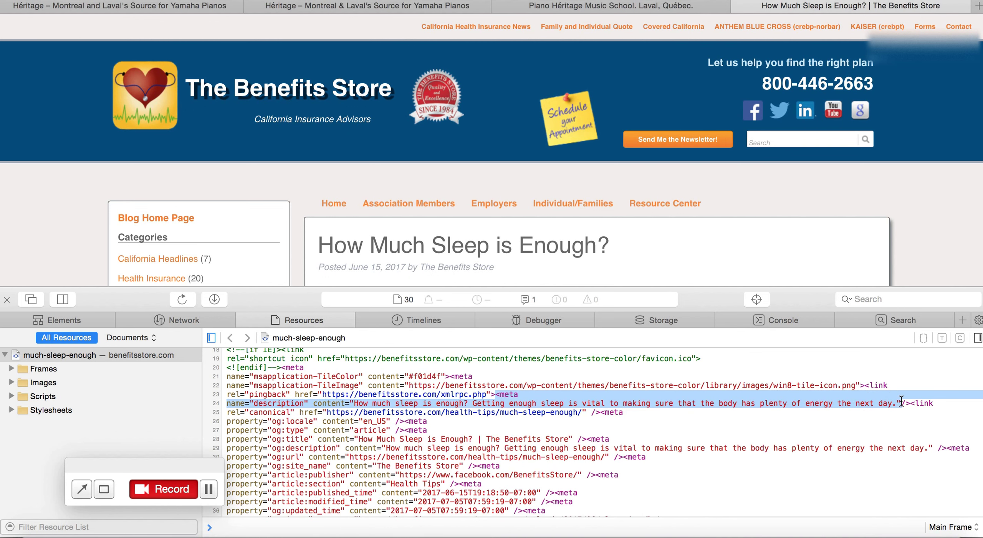
pyautogui.click(7, 300)
# Switch back to the post editor in Chrome and review the Yoast snippet preview, focus keyword and analysis
pyautogui.press('super+Tab')
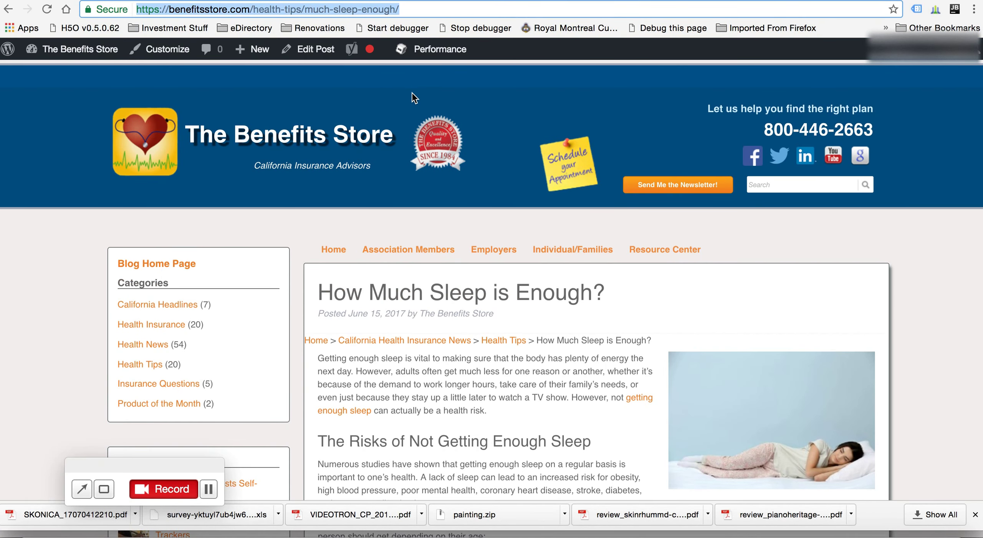
pyautogui.press('super+bracketleft')
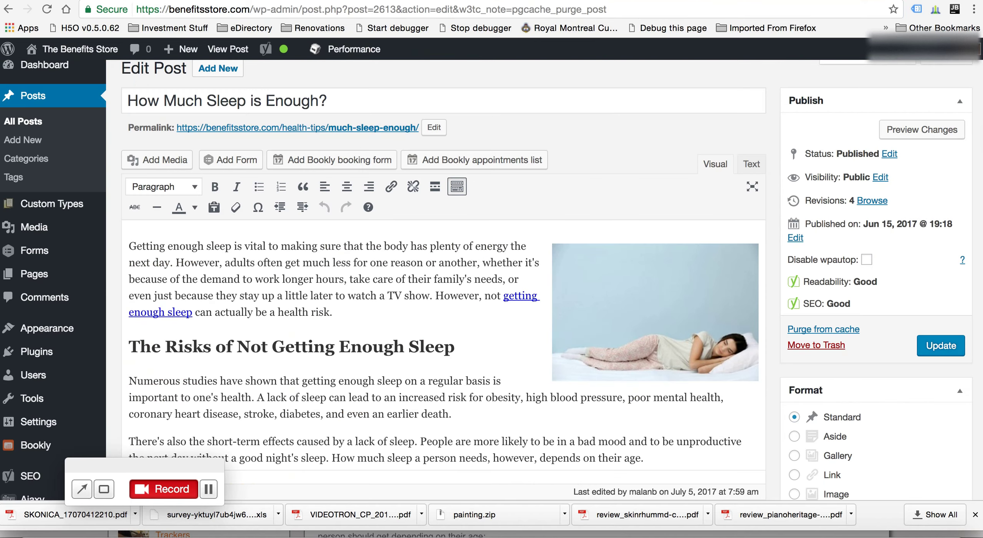
pyautogui.scroll(-15, 441, 239)
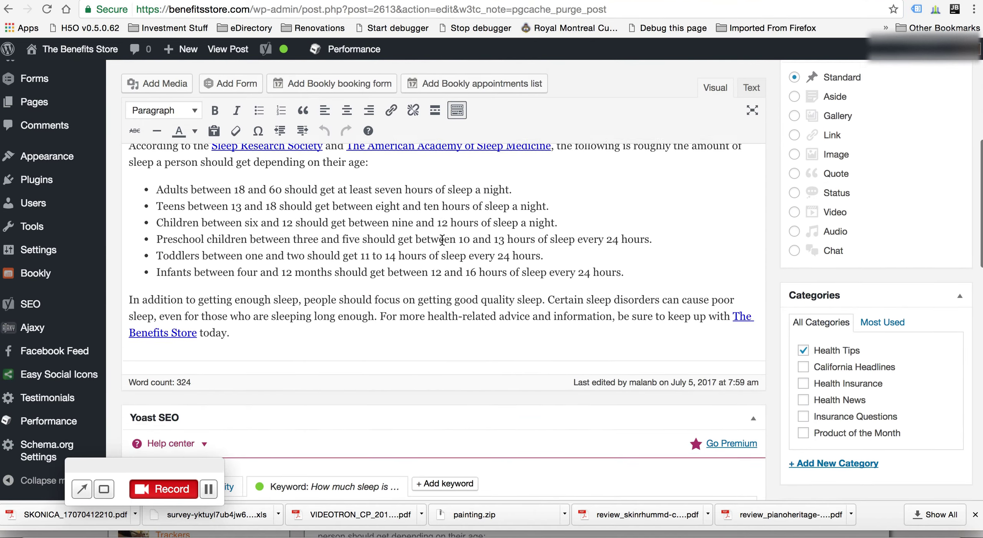
pyautogui.scroll(-10, 442, 241)
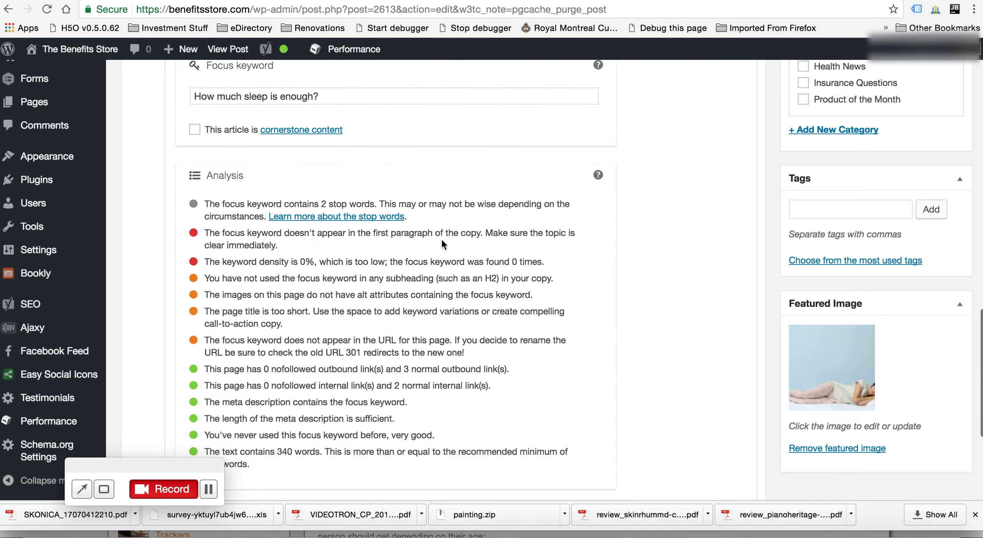
pyautogui.scroll(7, 441, 241)
pyautogui.scroll(2, 441, 238)
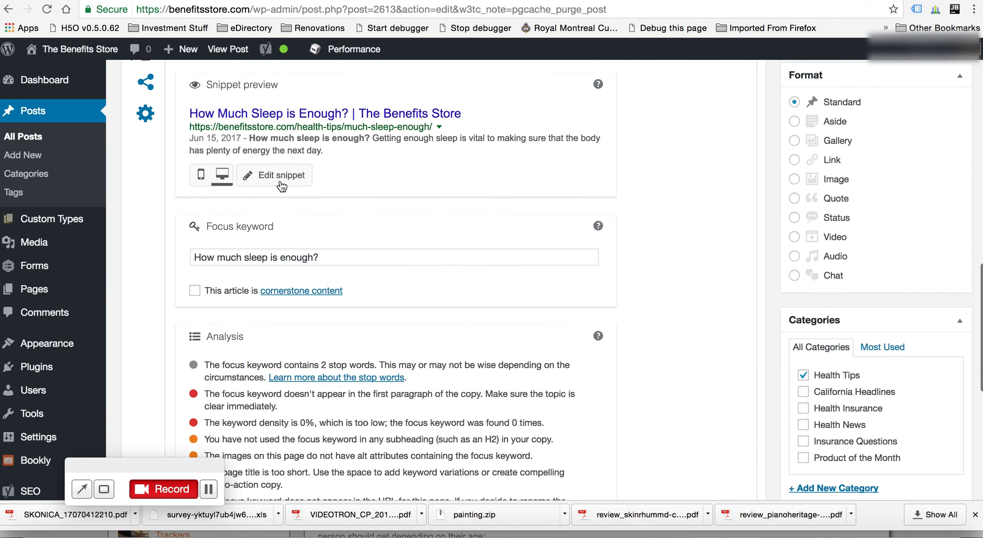
pyautogui.scroll(1, 334, 295)
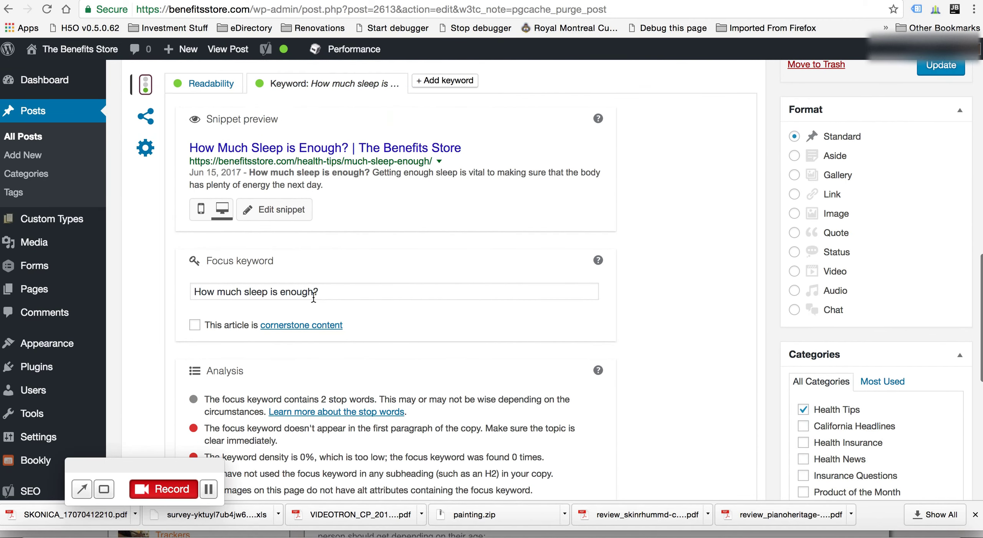
# Examine the article's title, body text and headings against the Yoast focus keyword and analysis items
pyautogui.scroll(15, 387, 349)
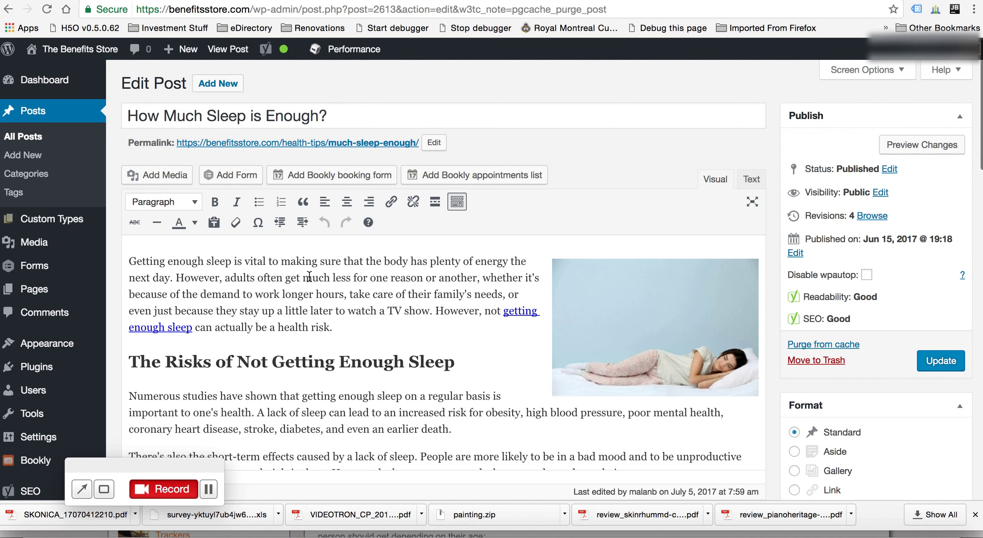
pyautogui.scroll(-3, 326, 276)
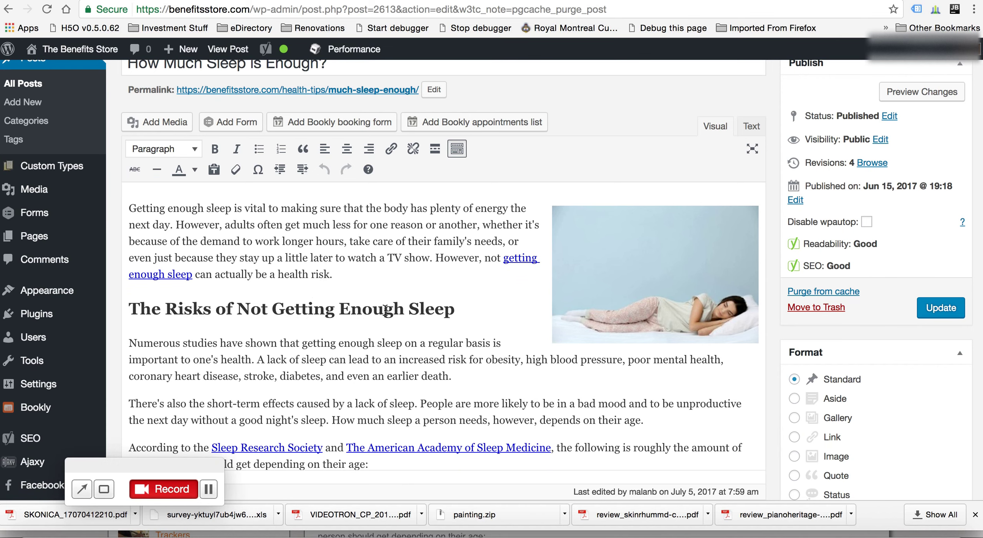
pyautogui.scroll(-10, 385, 311)
pyautogui.scroll(-3, 385, 310)
pyautogui.scroll(8, 385, 310)
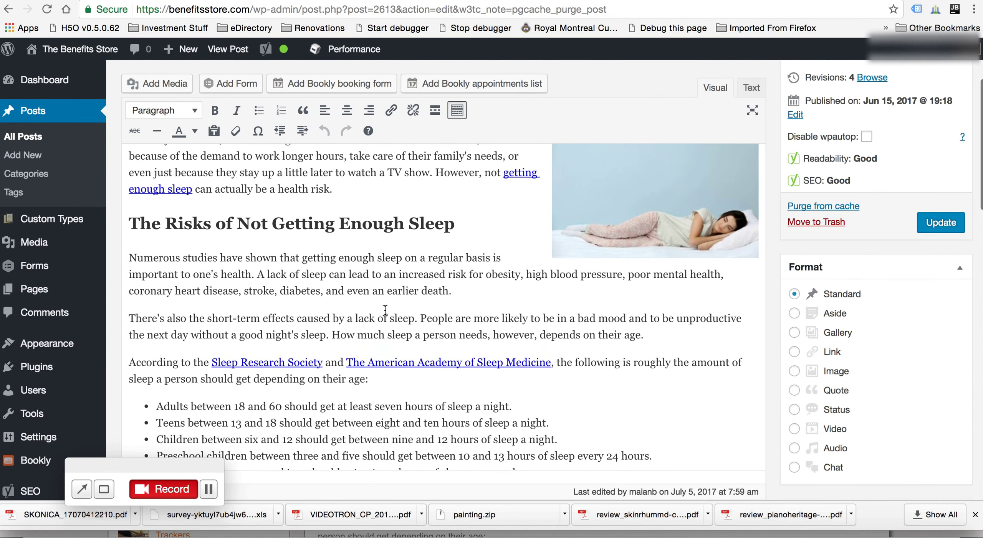
pyautogui.scroll(6, 385, 310)
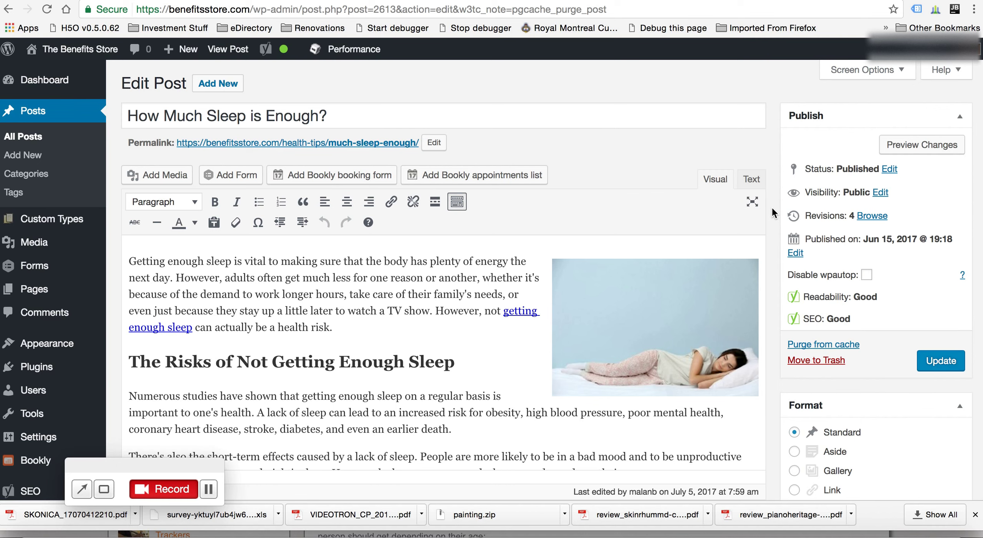
pyautogui.scroll(-15, 771, 206)
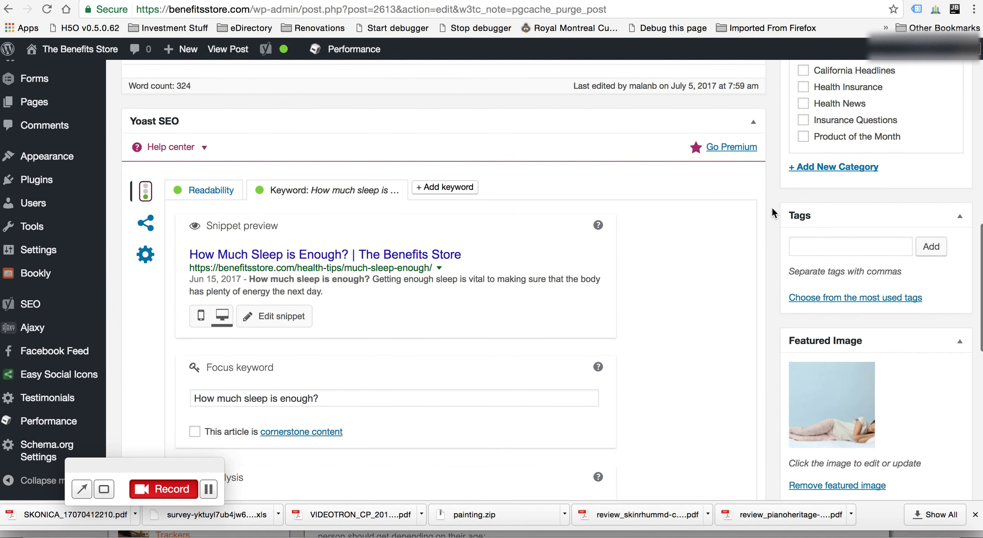
pyautogui.scroll(-4, 424, 368)
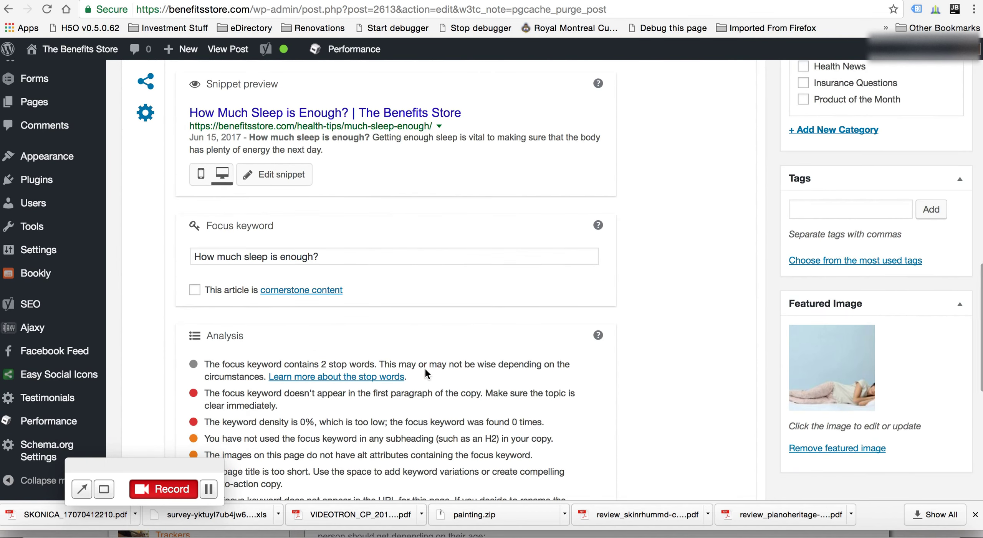
pyautogui.scroll(1, 424, 367)
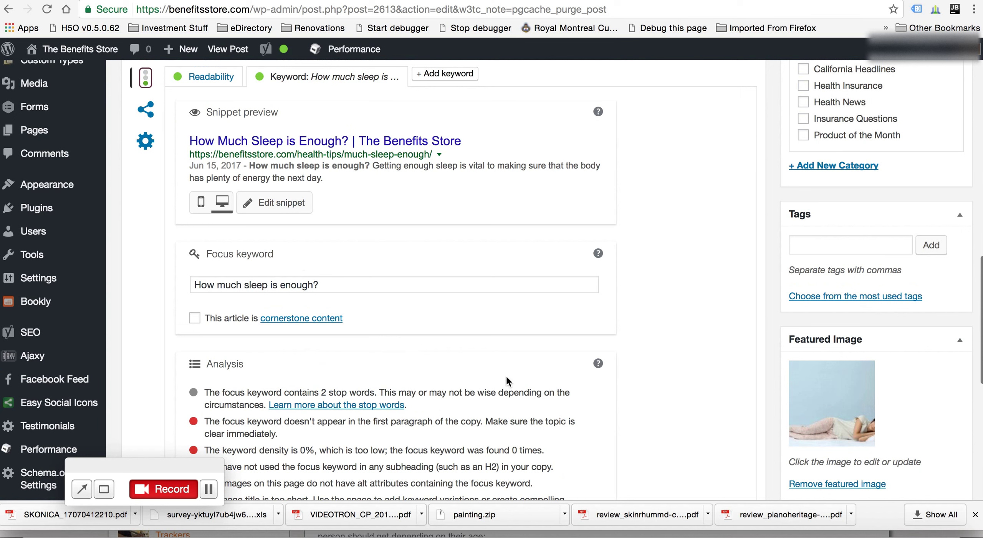